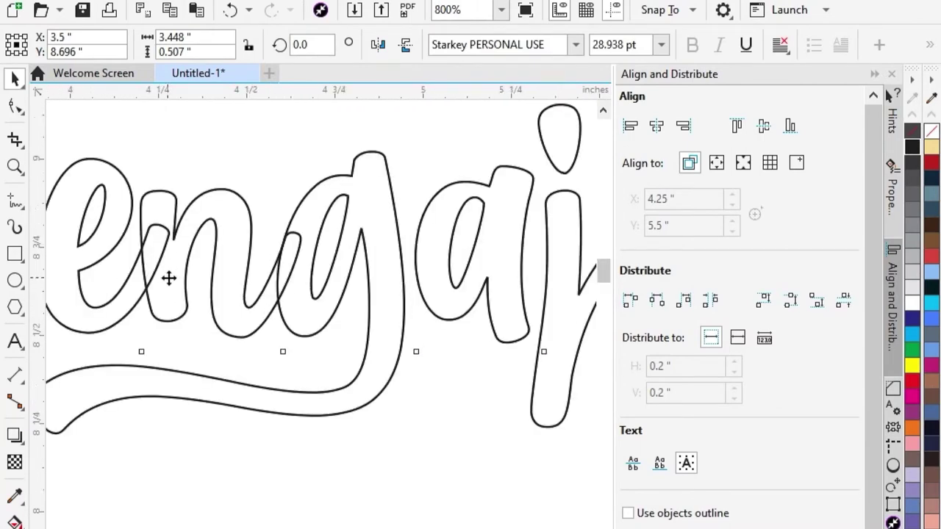
Convert the outlined text "Belajar dan Mengajar" to curves and ungroup the result
scroll(168, 275, down, 5)
scroll(532, 307, up, 1)
scroll(438, 303, up, 1)
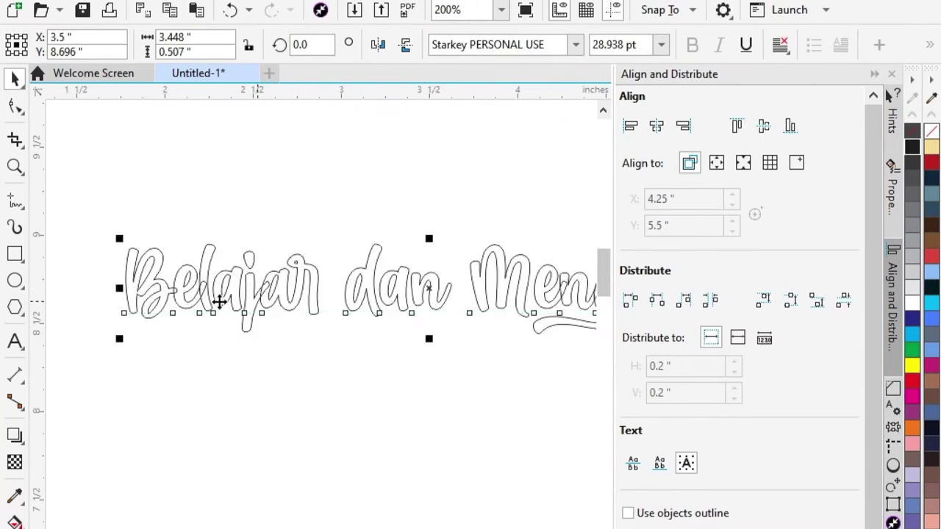
right_click(202, 286)
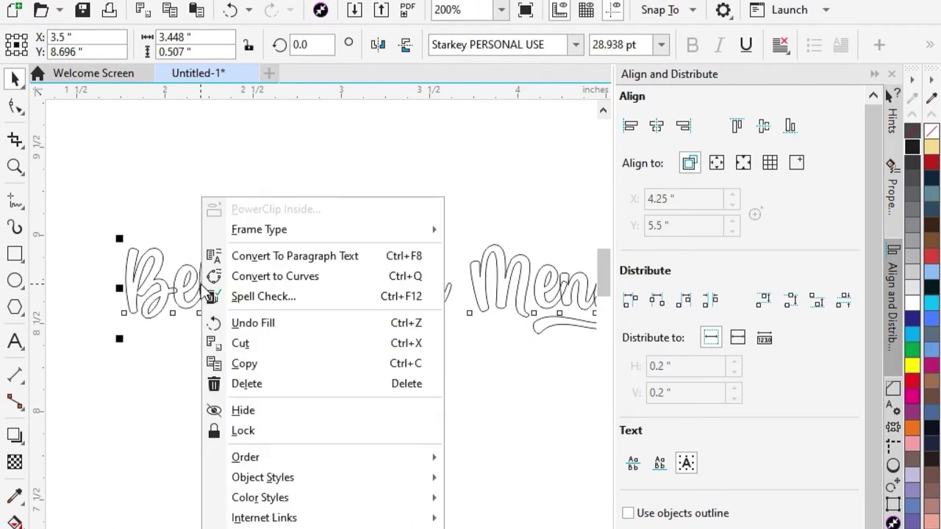
click(334, 277)
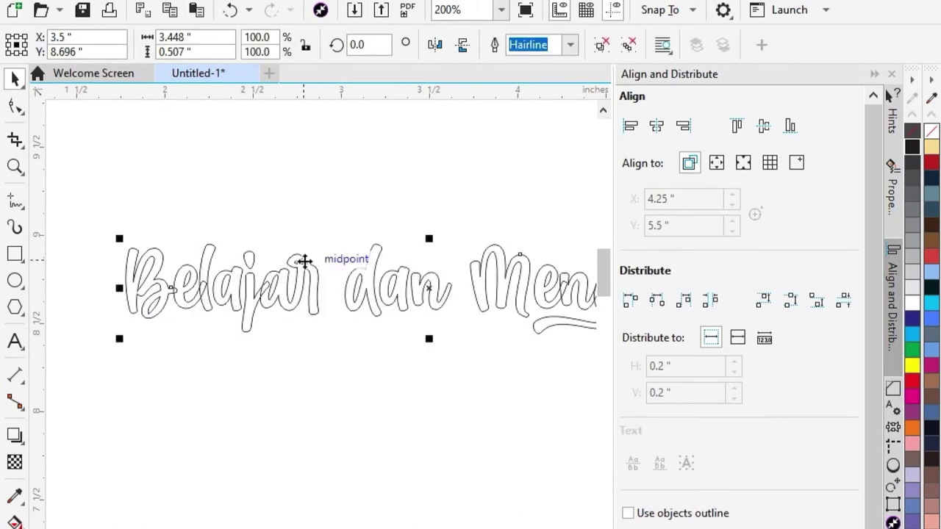
right_click(304, 260)
click(366, 237)
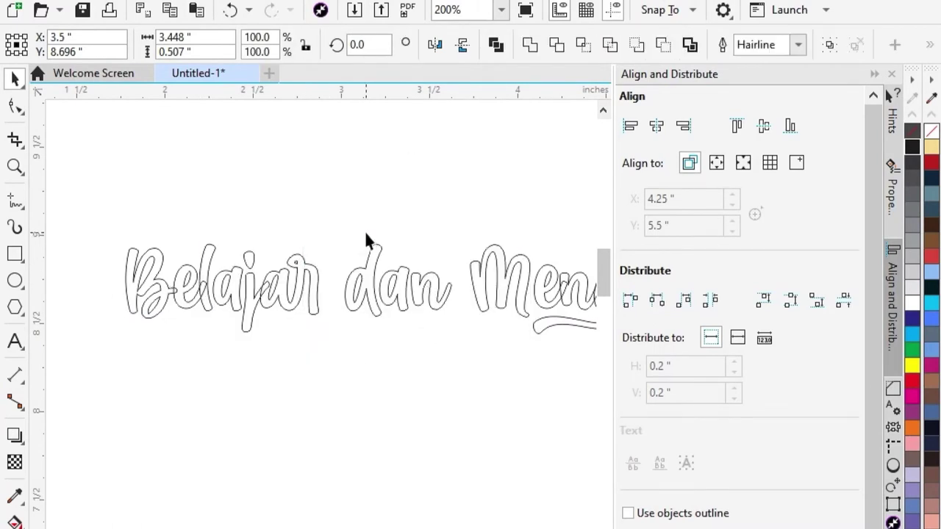
Break apart the "Belajar dan" curve and the "Mengajar" curve into separate letter pieces
right_click(310, 269)
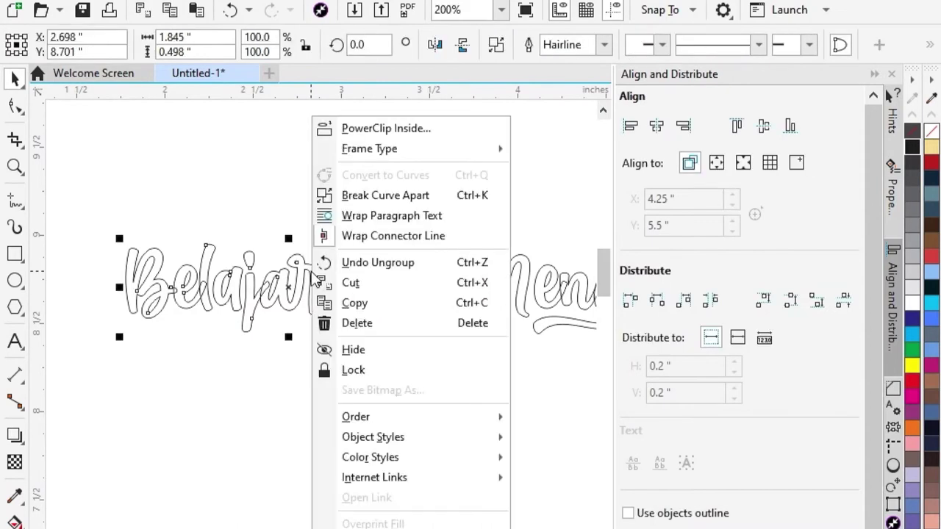
click(387, 202)
click(387, 201)
click(479, 264)
scroll(460, 259, down, 2)
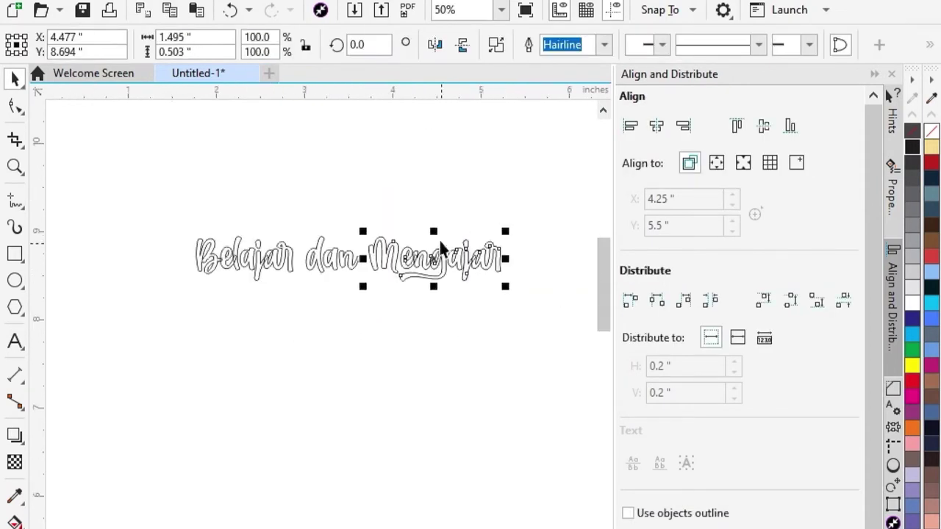
scroll(440, 254, up, 2)
right_click(435, 266)
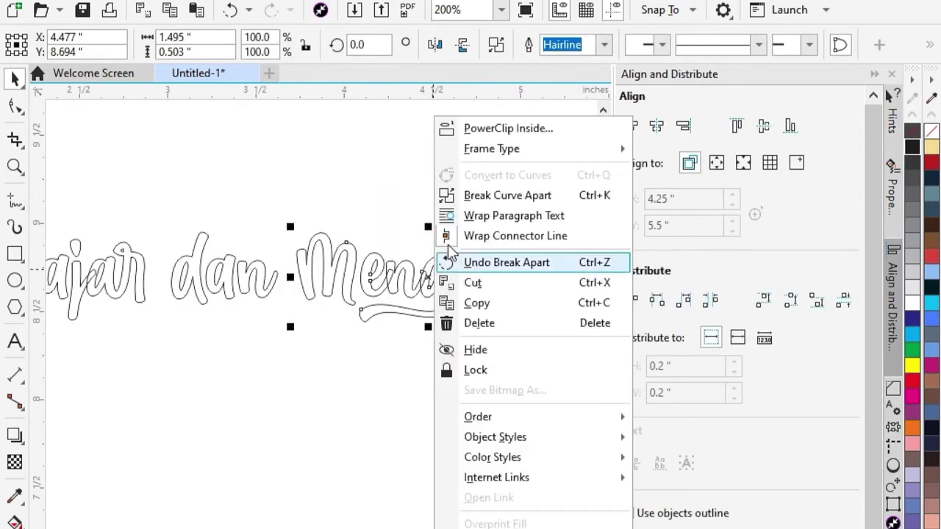
click(496, 199)
Combine the inner hole of the "e" in "Belajar" with the letter's outer shape
click(247, 269)
scroll(359, 228, down, 1)
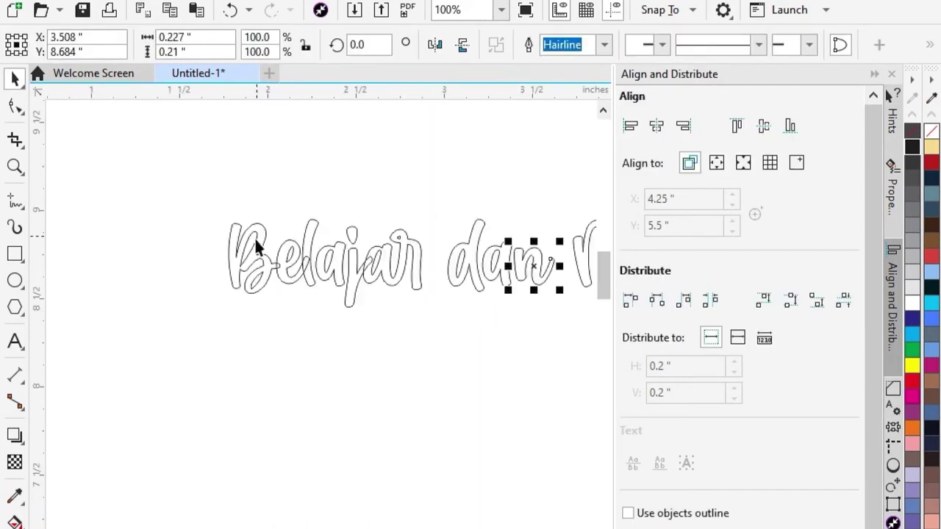
scroll(255, 246, up, 2)
scroll(239, 246, down, 2)
click(223, 294)
scroll(260, 252, up, 2)
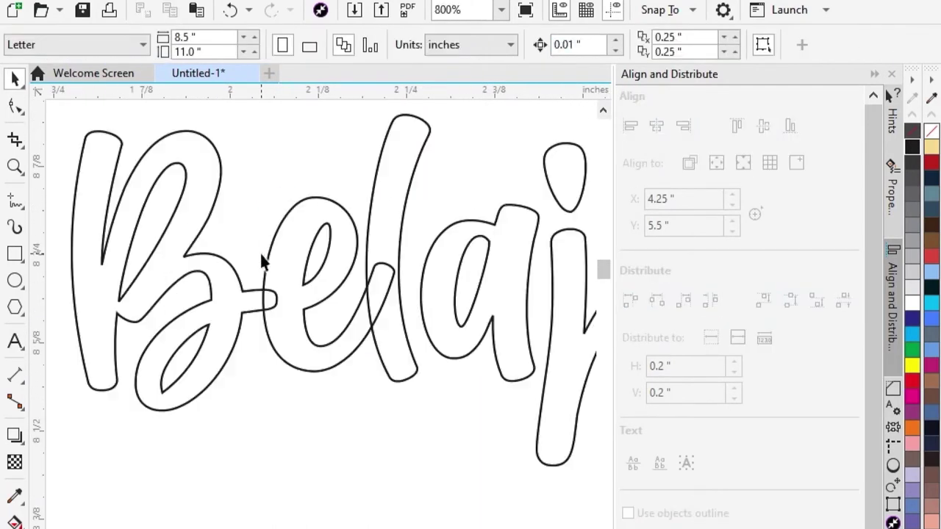
click(309, 258)
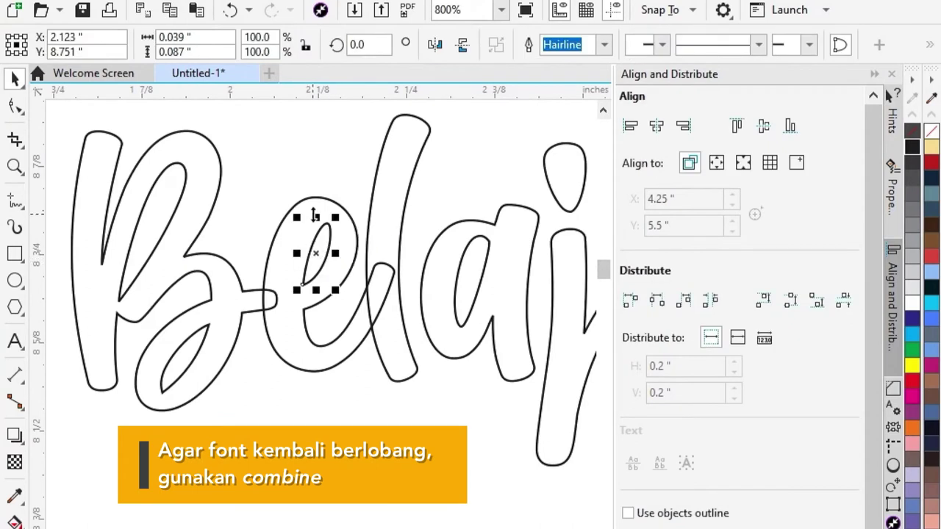
shift+click(343, 202)
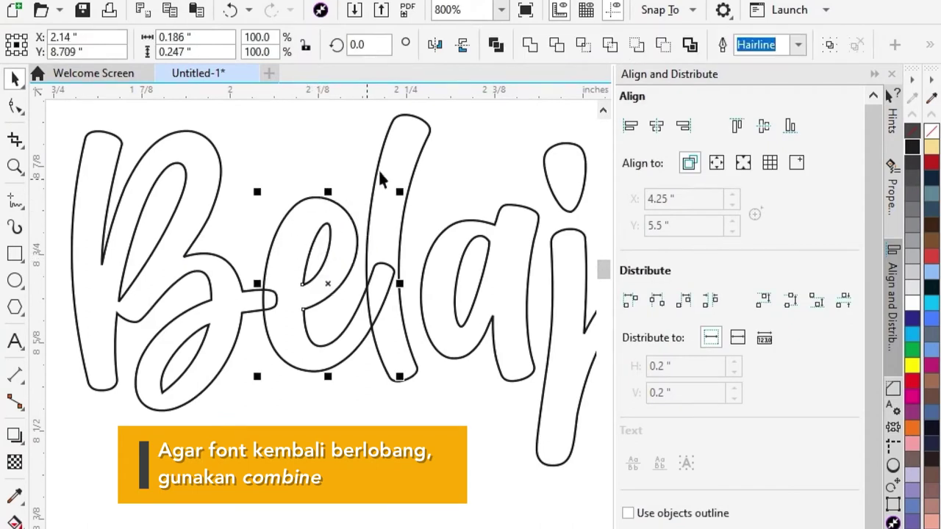
click(495, 44)
Weld the "B" and the "e" of "Belajar" into one shape
click(216, 273)
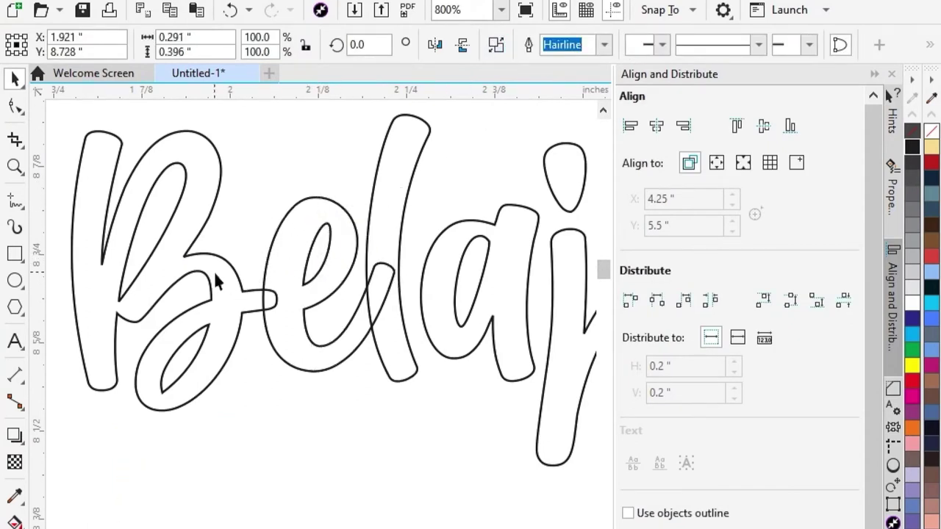
shift+click(330, 211)
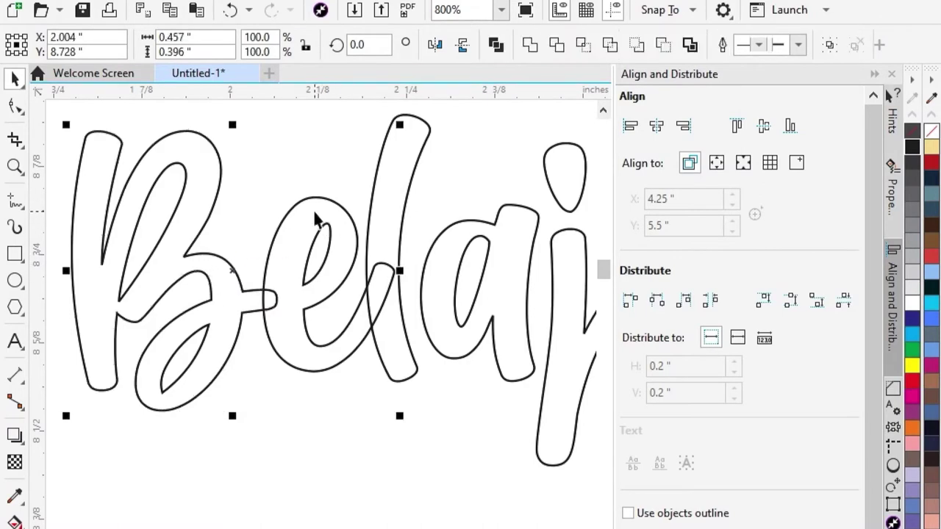
click(529, 44)
scroll(337, 202, down, 2)
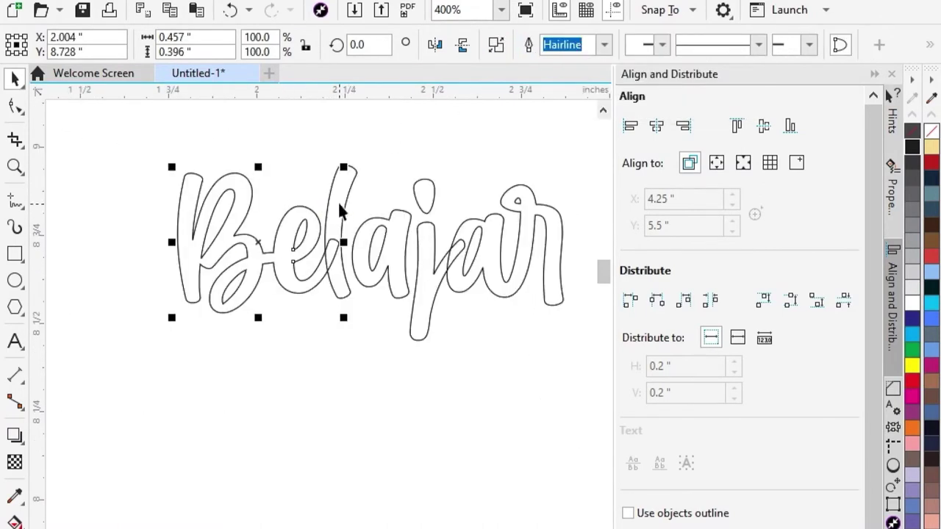
Weld the "l" and the first "a" of "Belajar" onto the "Be" shape
scroll(208, 298, up, 2)
click(335, 169)
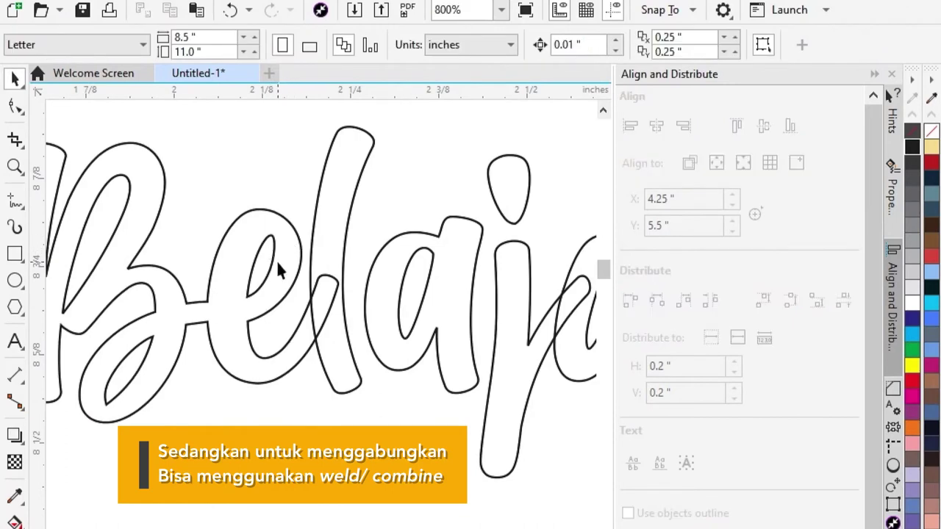
click(337, 162)
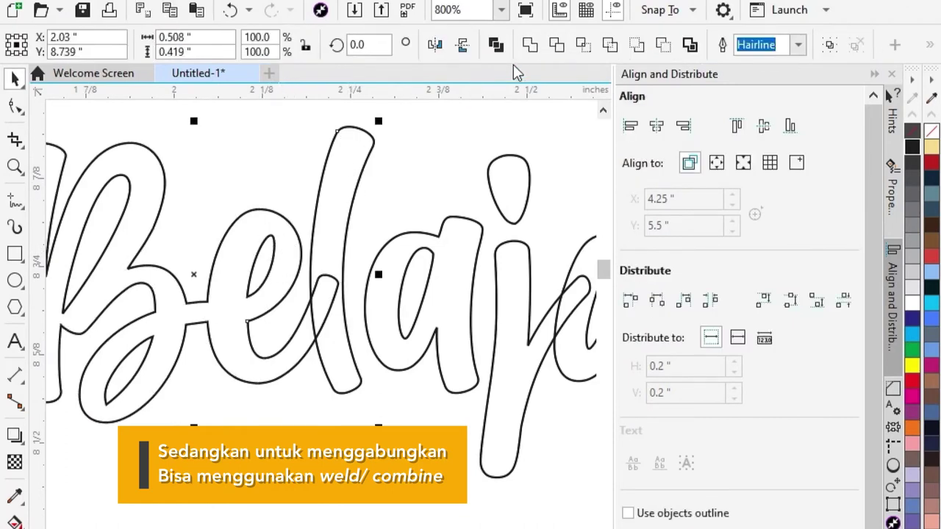
click(530, 45)
click(389, 255)
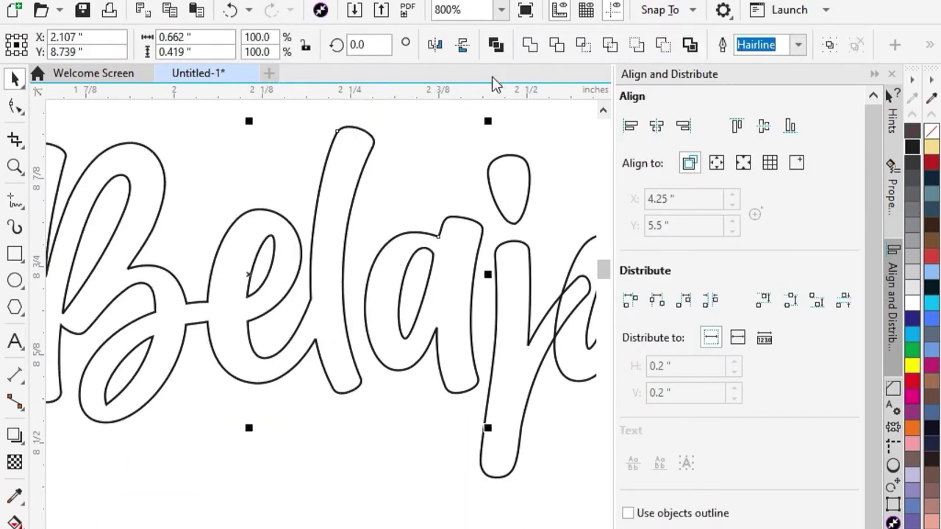
click(530, 45)
Combine the inner hole of the first "a" in "Belajar" with the welded letters
drag(367, 204, 445, 376)
shift+click(461, 256)
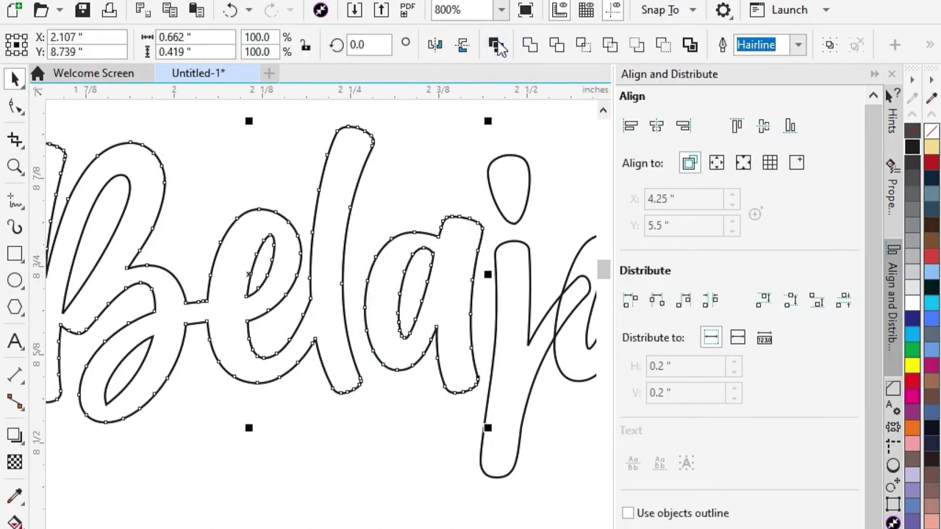
click(497, 45)
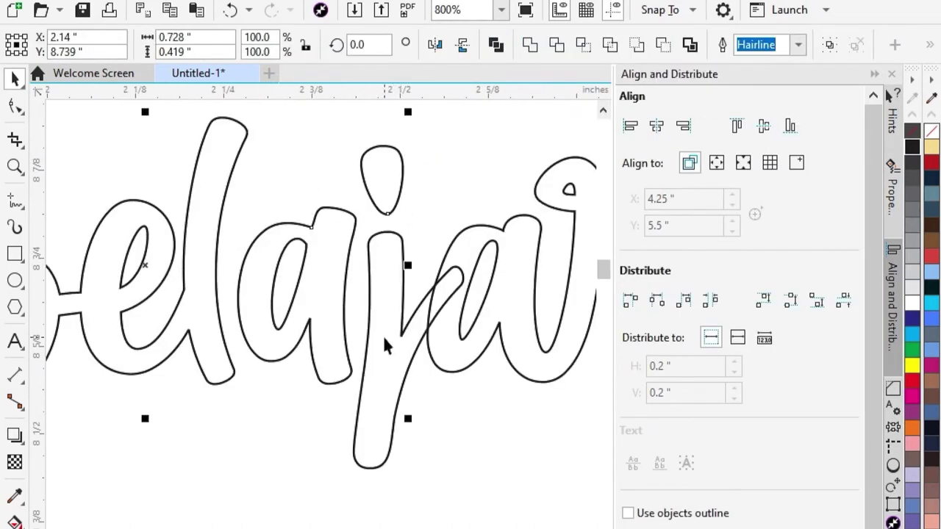
Weld the "j", its dot and the final "ar" of "Belajar" to the already joined letters
click(385, 311)
shift+click(457, 244)
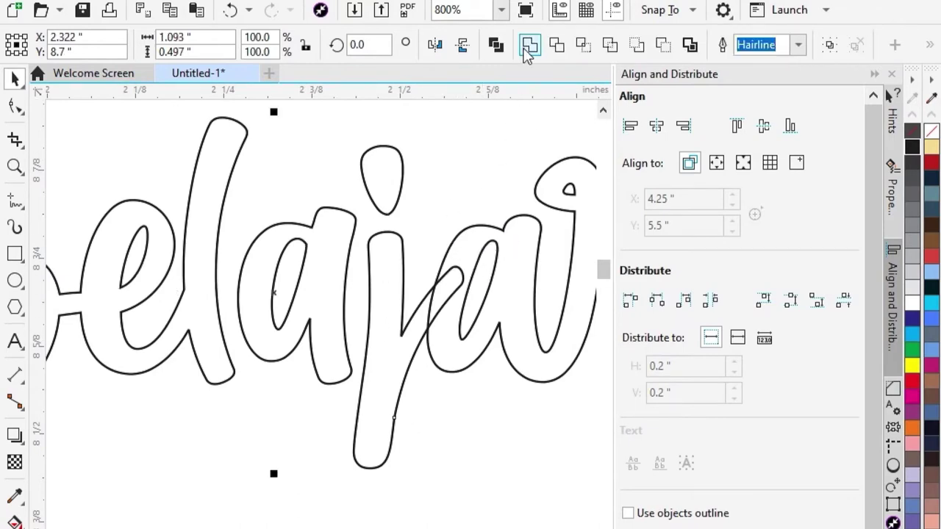
click(527, 47)
Combine the inner hole of the second "a" in "Belajar" with the welded word
scroll(253, 304, down, 1)
scroll(338, 272, up, 1)
drag(359, 219, 426, 384)
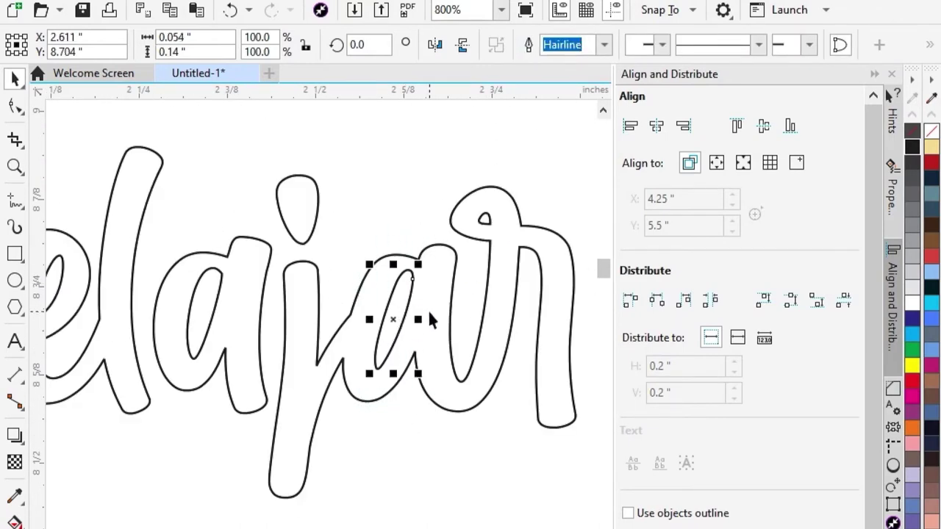
shift+click(418, 276)
click(497, 45)
Try moving the word "Belajar" downward to check for loose letter pieces
scroll(463, 155, down, 2)
drag(449, 195, 457, 246)
scroll(465, 181, up, 1)
scroll(498, 197, down, 1)
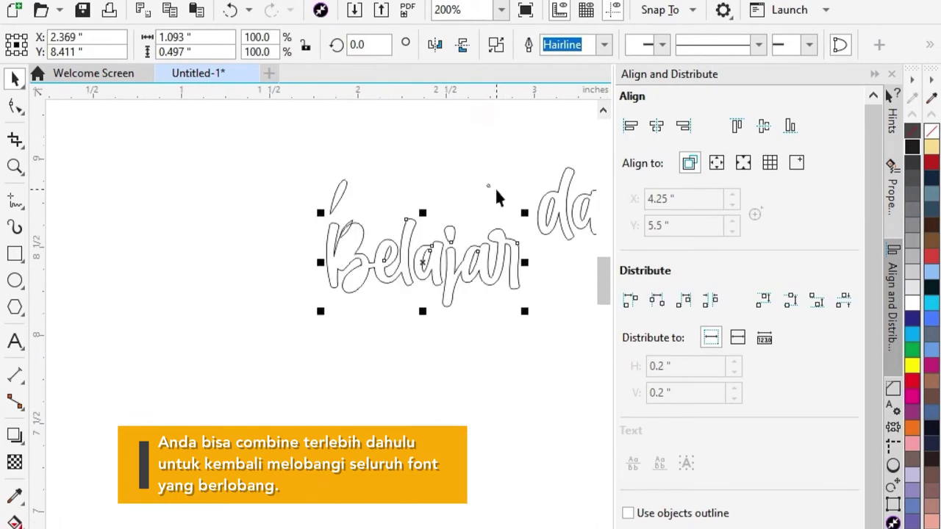
scroll(423, 184, up, 2)
scroll(373, 302, down, 2)
Combine all pieces of "Belajar" and give the word a cyan fill without an outline
drag(304, 196, 546, 343)
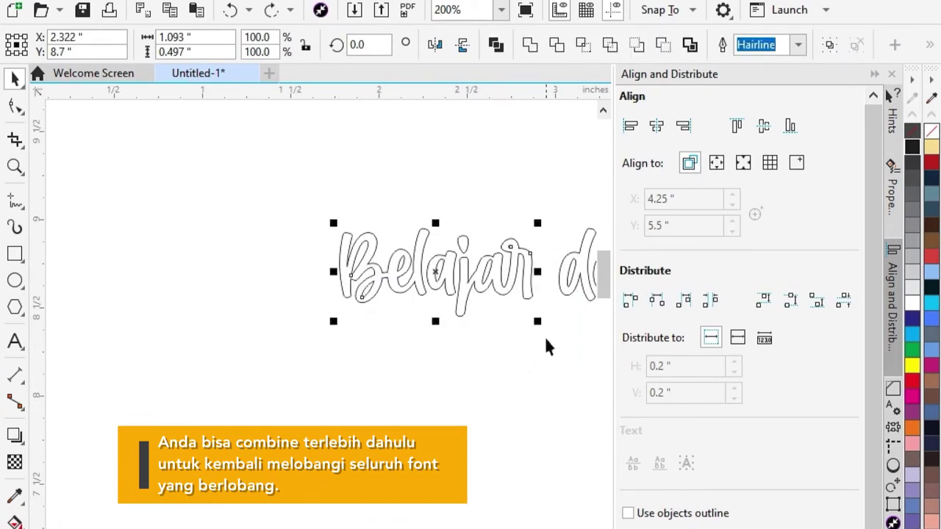
click(923, 310)
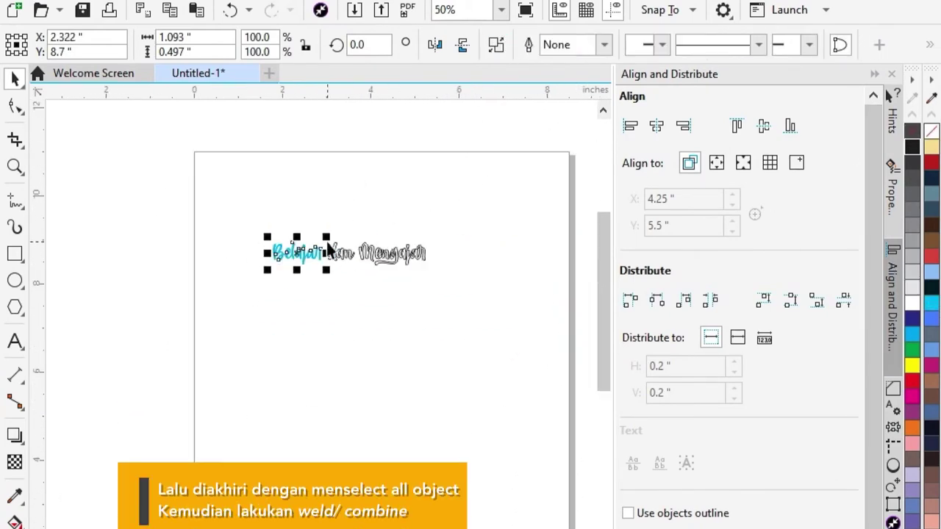
Combine all the pieces of "dan" and weld the word to the cyan "Belajar"
scroll(110, 244, up, 4)
scroll(305, 253, down, 2)
scroll(333, 246, up, 1)
click(358, 247)
scroll(358, 251, down, 1)
scroll(424, 266, up, 1)
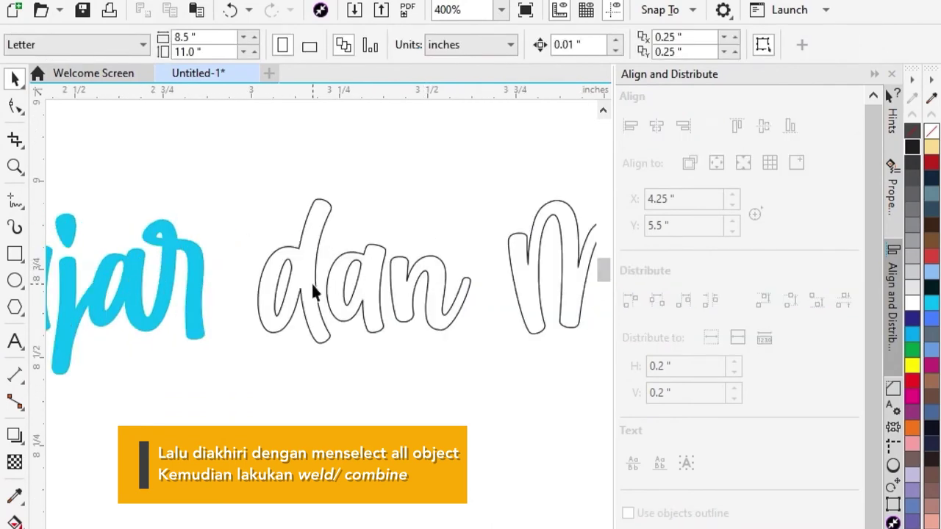
click(311, 284)
scroll(381, 269, up, 1)
scroll(381, 268, down, 1)
drag(488, 150, 293, 399)
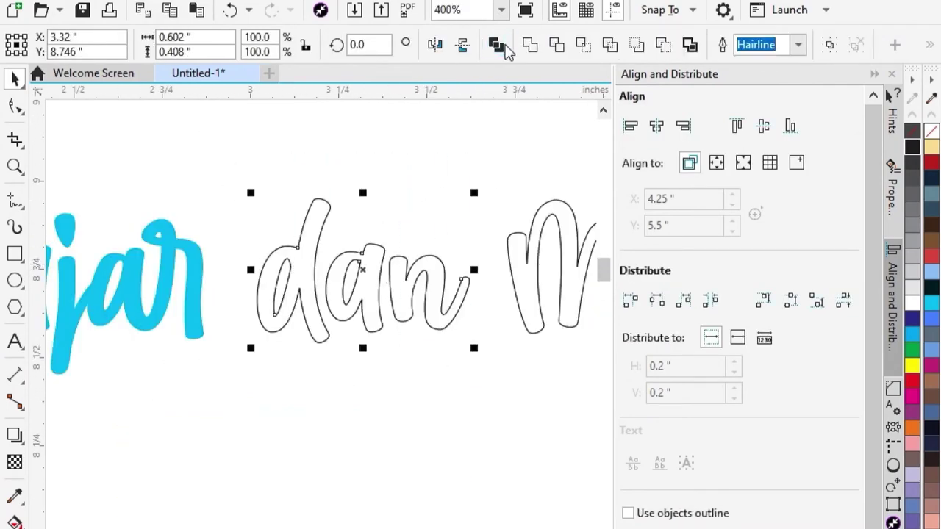
shift+click(191, 272)
click(530, 46)
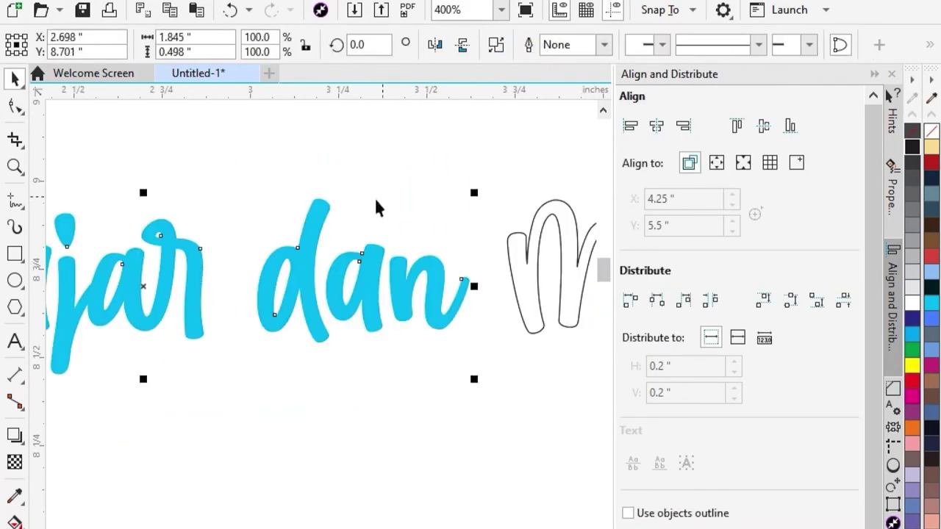
Combine the "e" of "Mengajar" with its inner hole and join it with the "M"
scroll(408, 249, down, 1)
click(393, 230)
scroll(395, 230, up, 1)
click(311, 229)
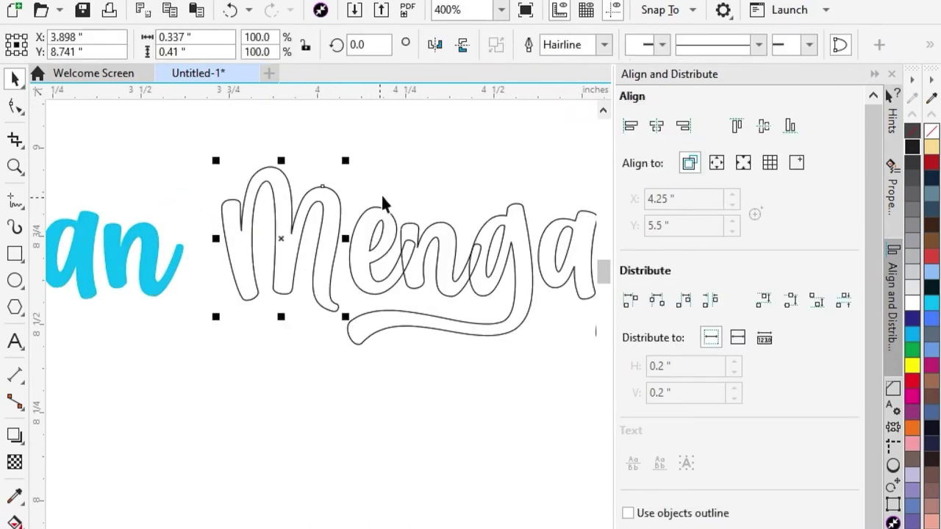
scroll(335, 214, up, 2)
drag(380, 130, 550, 373)
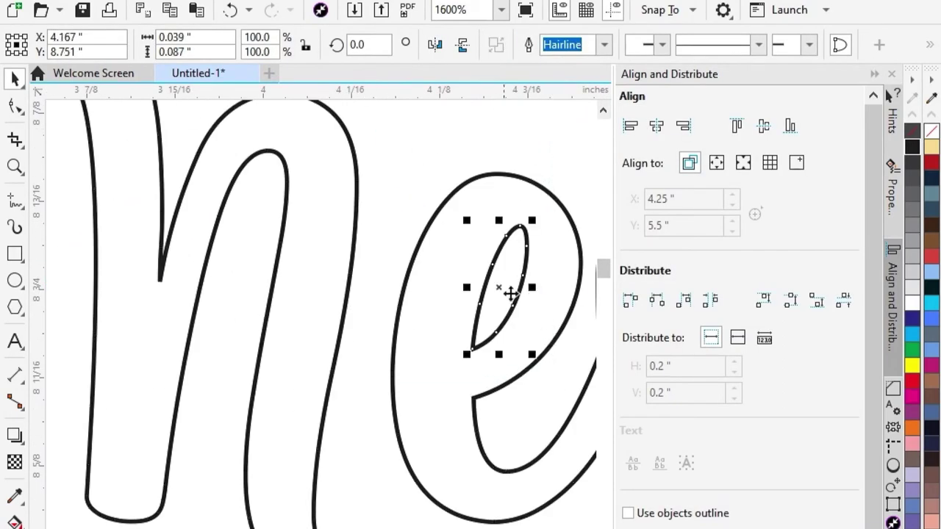
shift+click(421, 316)
click(505, 47)
Weld the "n" and the "g" of "Mengajar" onto the "Me" shape
scroll(346, 179, down, 3)
scroll(379, 189, up, 2)
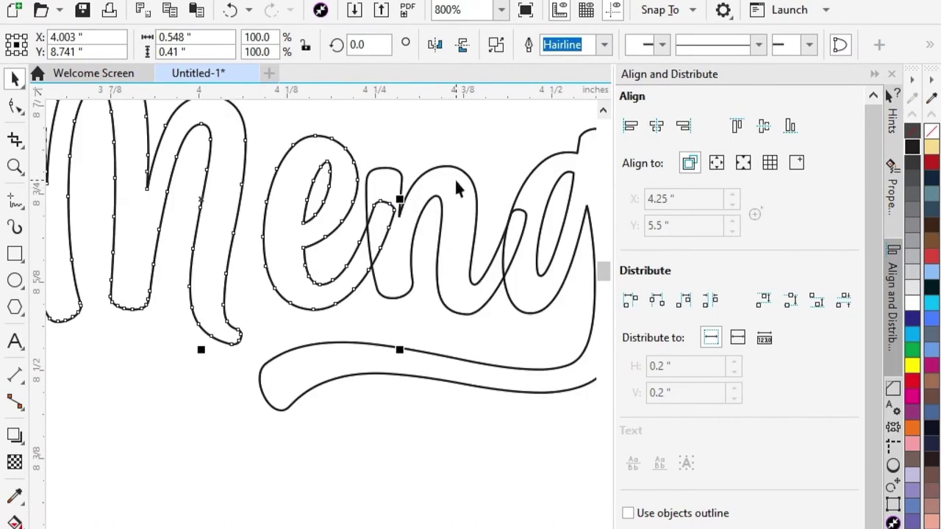
shift+click(456, 182)
click(530, 46)
scroll(255, 203, down, 2)
scroll(295, 196, up, 2)
shift+click(428, 175)
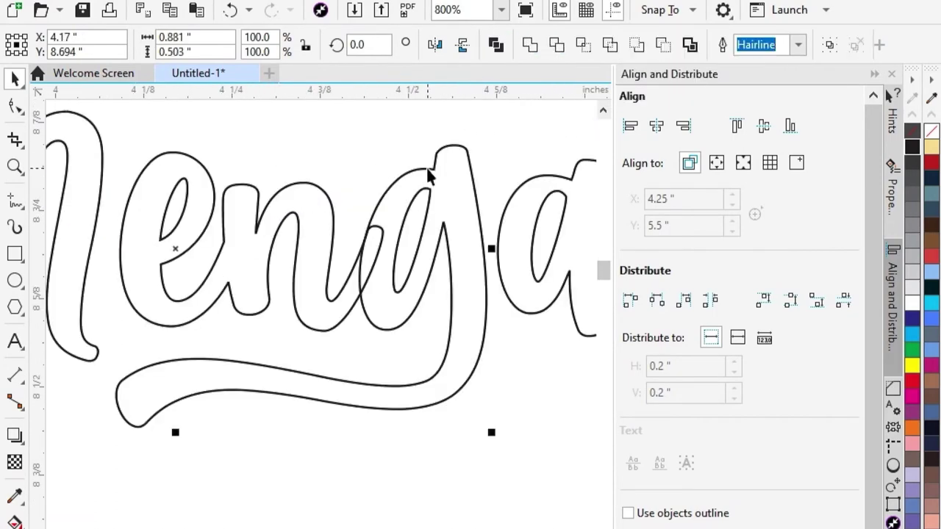
click(529, 48)
Combine the inner hole of the "g" with the welded "Meng" shape
drag(352, 159, 459, 317)
shift+click(459, 182)
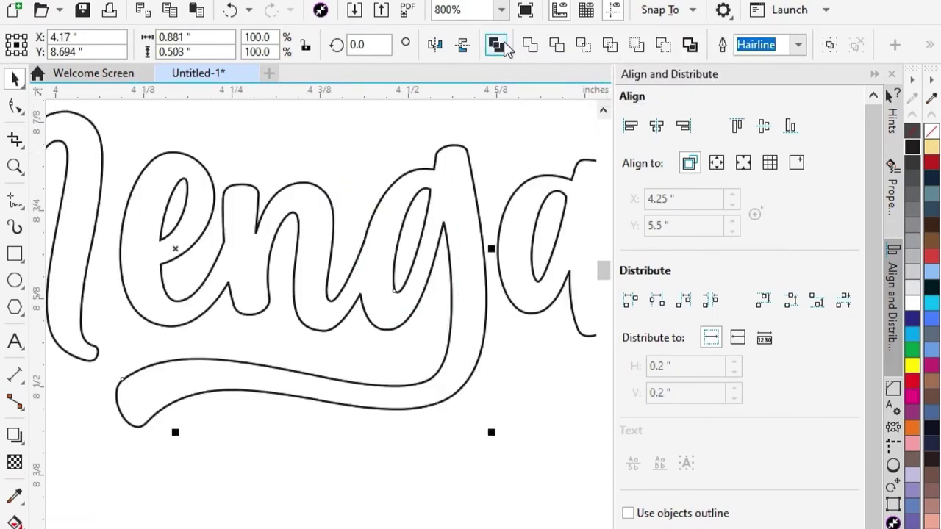
click(506, 46)
Weld the first "a" of "Mengajar" to the "Meng" shape and combine its inner hole with it
scroll(319, 164, down, 1)
scroll(454, 154, up, 1)
shift+click(470, 182)
click(527, 46)
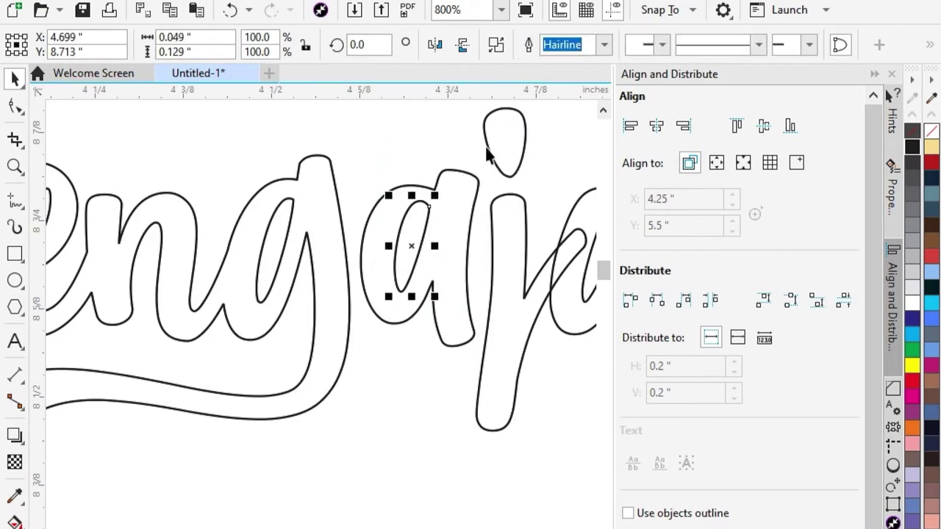
shift+click(471, 200)
click(504, 47)
Weld the "j", the second "a" and the "r" of "Mengajar" onto the "Menga" shape
scroll(389, 154, down, 2)
scroll(414, 140, up, 1)
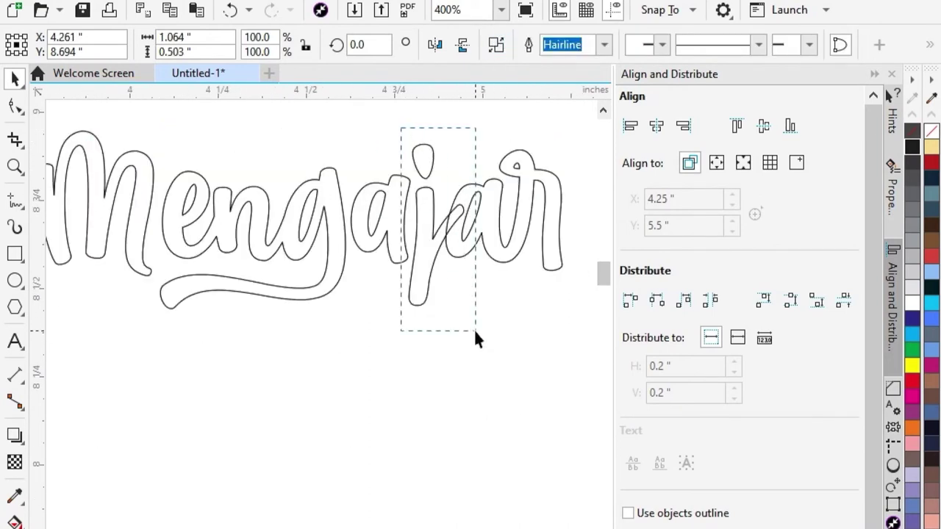
drag(475, 331, 475, 332)
click(528, 43)
shift+click(405, 176)
click(527, 45)
shift+click(490, 198)
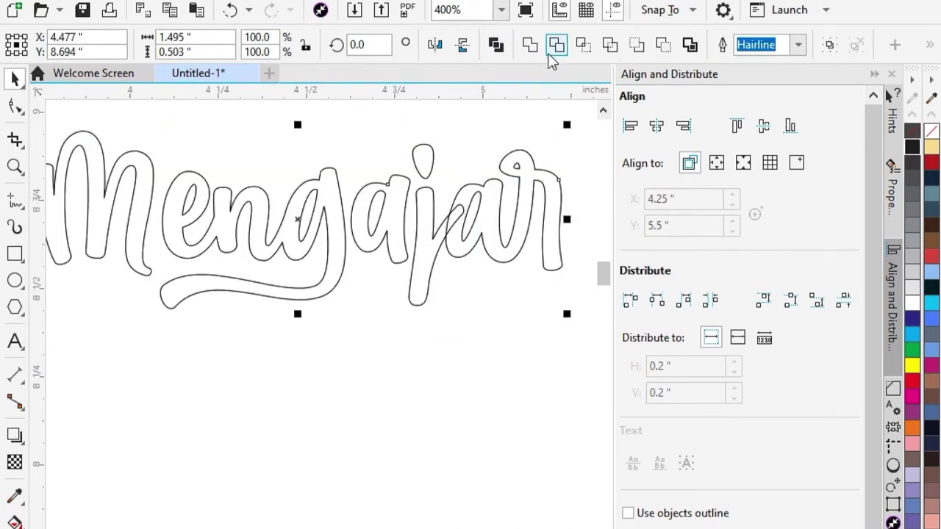
click(553, 51)
drag(525, 274, 524, 273)
drag(517, 153, 515, 295)
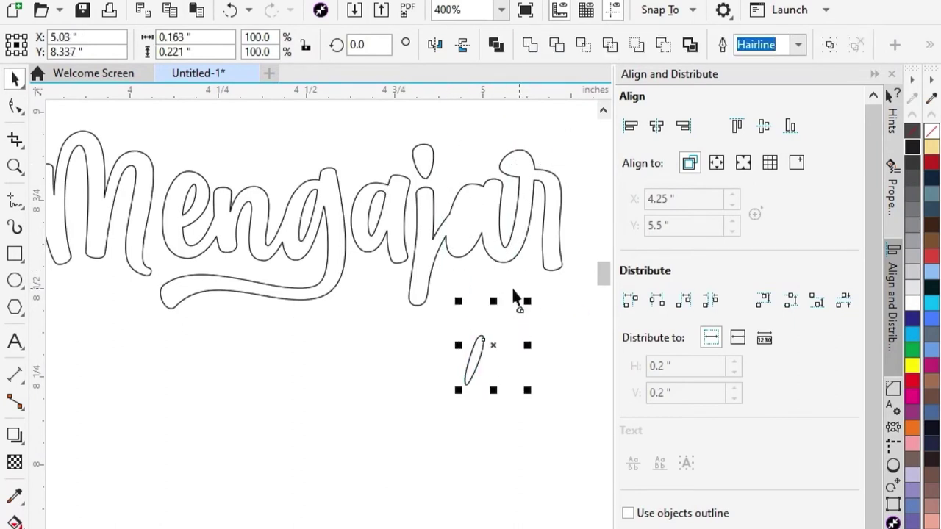
key(ctrl+z)
Fill the merged "Mengajar" lettering with magenta and remove its outline
click(558, 204)
scroll(559, 204, down, 4)
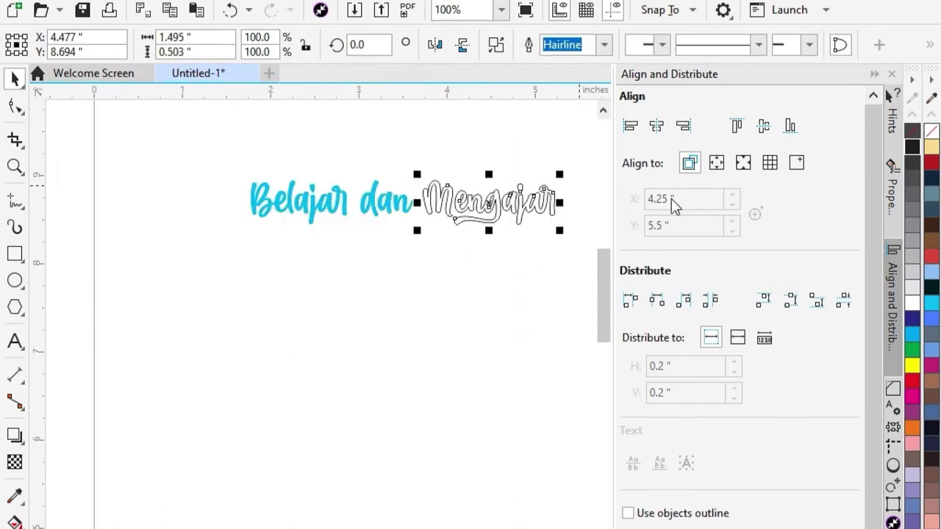
click(930, 364)
scroll(496, 193, up, 2)
scroll(416, 204, left, 3)
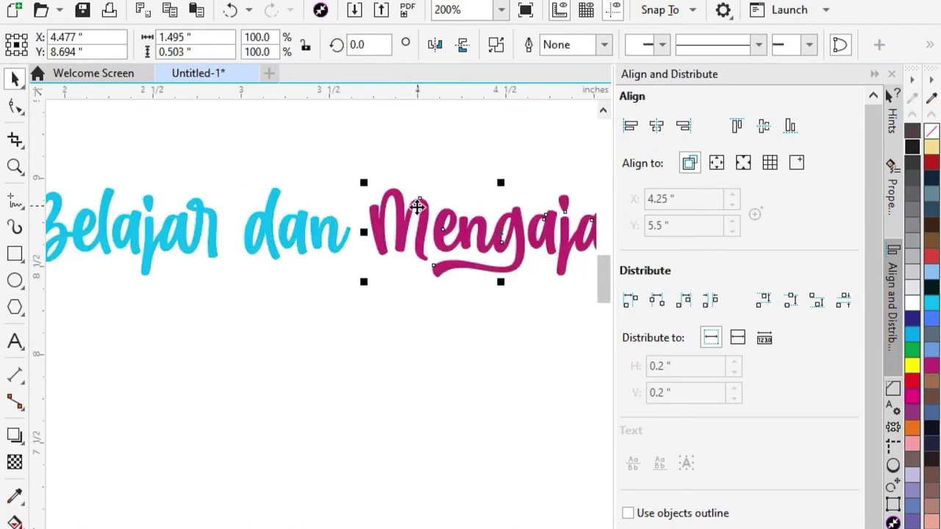
Split "dan" off the "Belajar dan" curve by cutting its nodes and pasting them back as a separate object
click(340, 225)
key(F10)
drag(292, 141, 430, 285)
key(ctrl+x)
key(ctrl+v)
key(space)
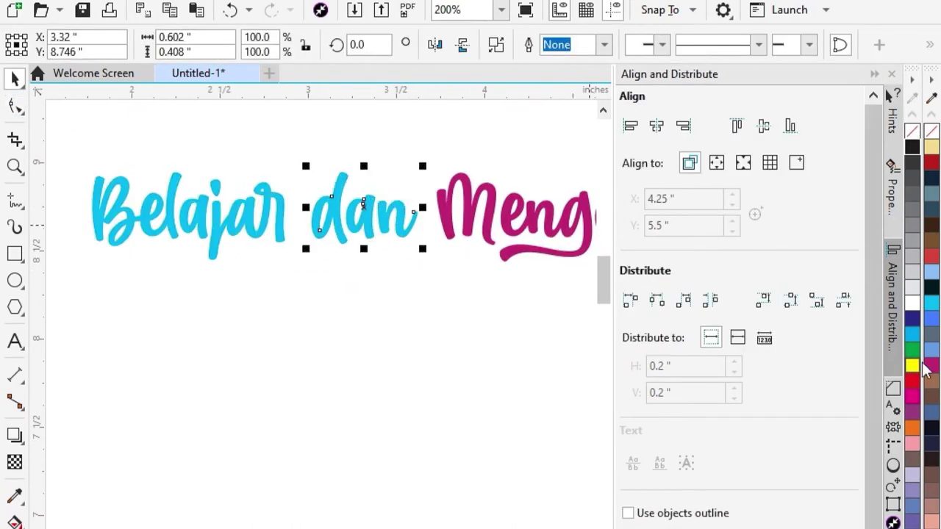
Fill the separated word "dan" with golden yellow
scroll(912, 330, down, 3)
click(912, 272)
scroll(393, 223, down, 1)
click(398, 189)
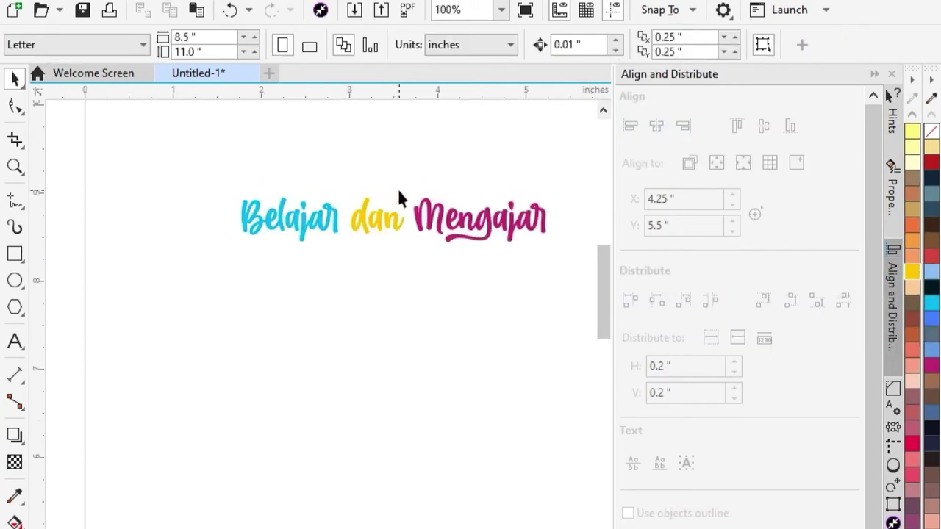
Move the whole "Belajar dan Mengajar" lettering lower and further left on the page
drag(214, 164, 618, 290)
drag(509, 248, 586, 309)
drag(332, 225, 284, 294)
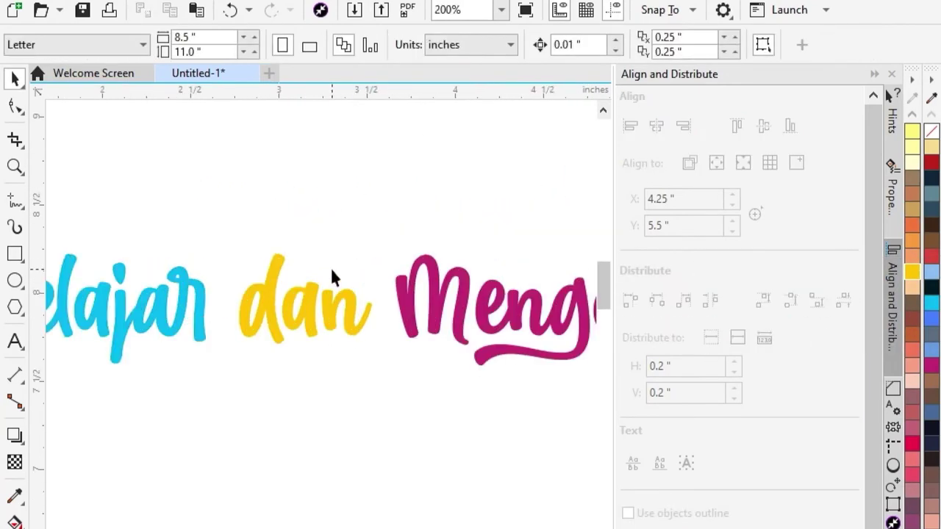
Start a text line below the lettering and enter the Arabic word "تعليم" with the on-screen keyboard
click(15, 340)
click(150, 371)
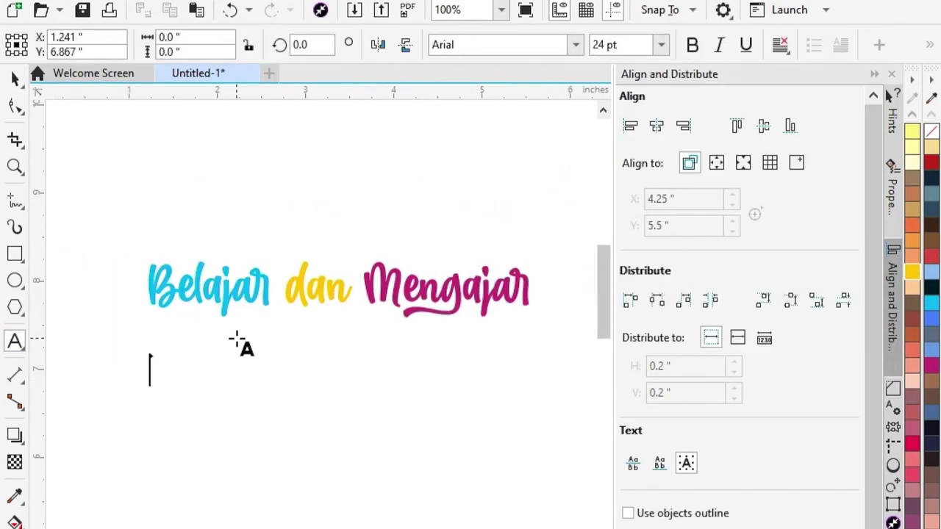
click(790, 523)
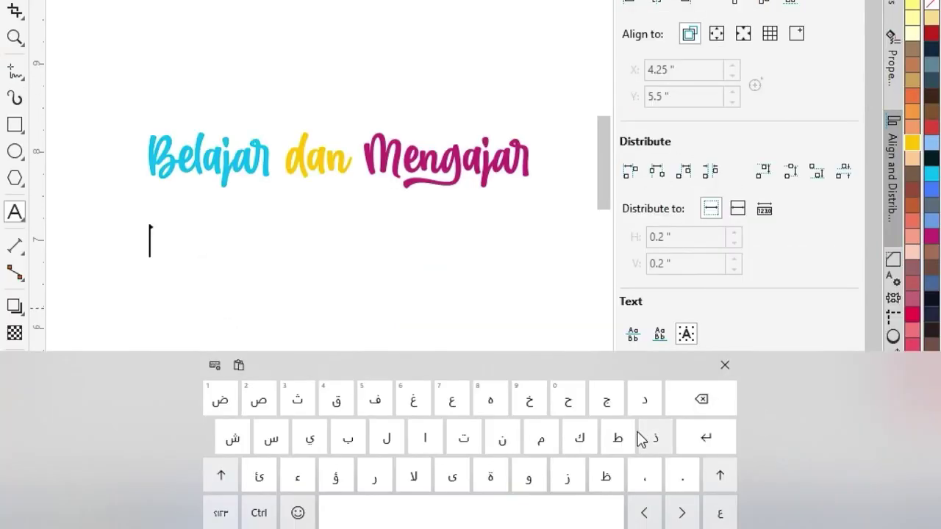
click(453, 433)
click(452, 401)
click(386, 439)
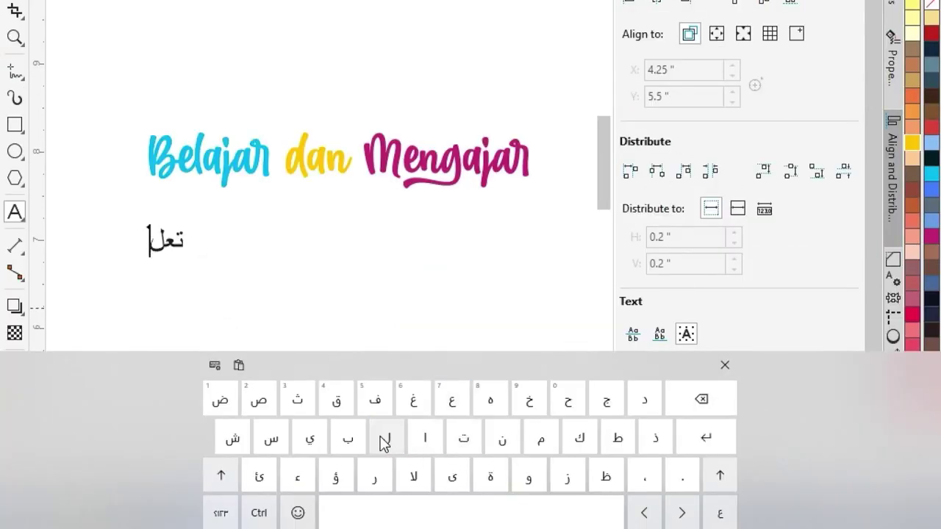
click(309, 439)
click(541, 439)
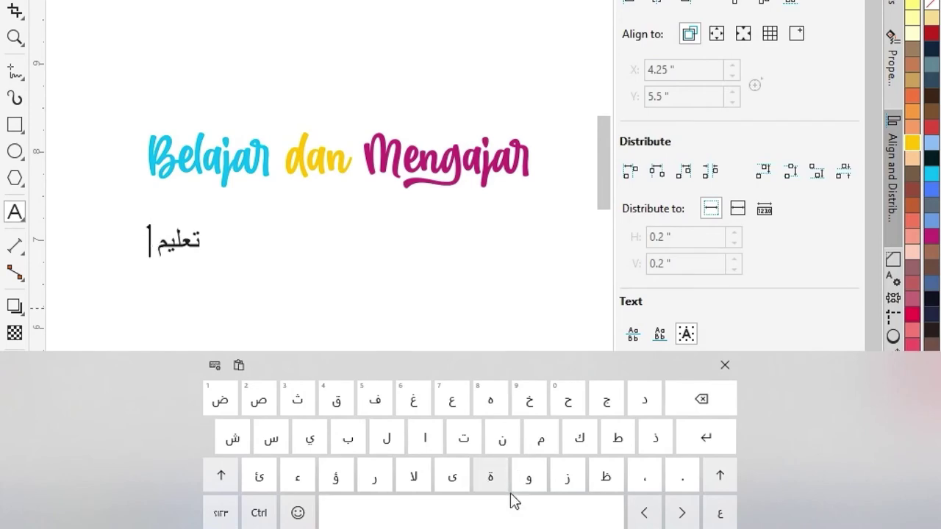
Complete the Arabic line with "والتعلم" and close the on-screen keyboard
click(529, 476)
click(425, 438)
click(387, 438)
click(464, 438)
click(452, 401)
click(386, 438)
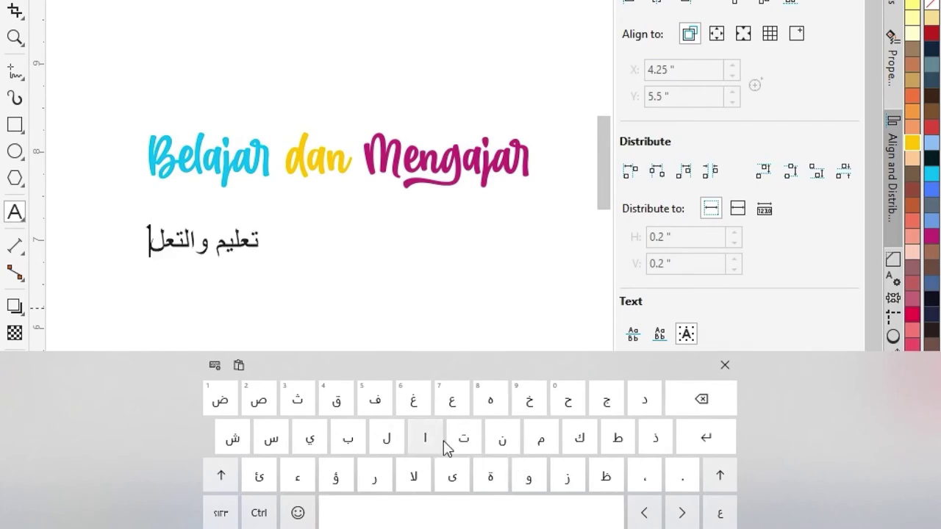
click(541, 439)
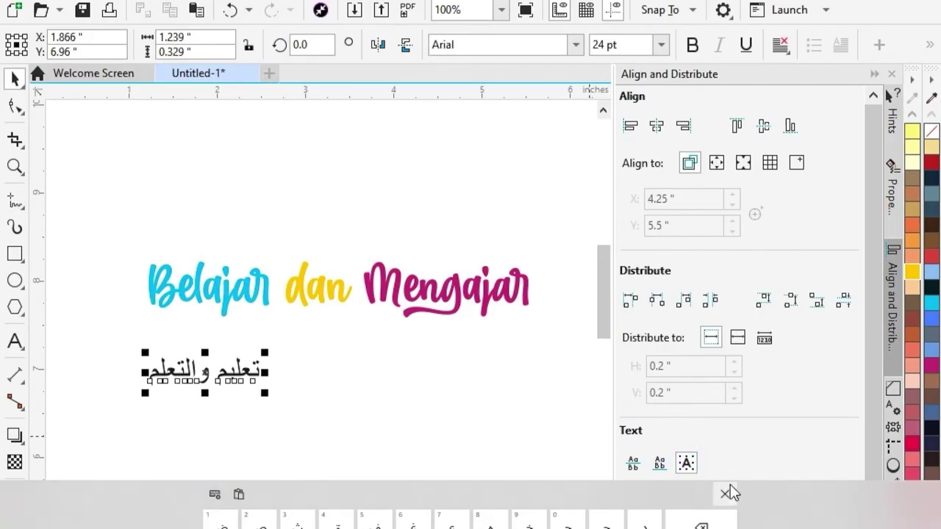
click(727, 493)
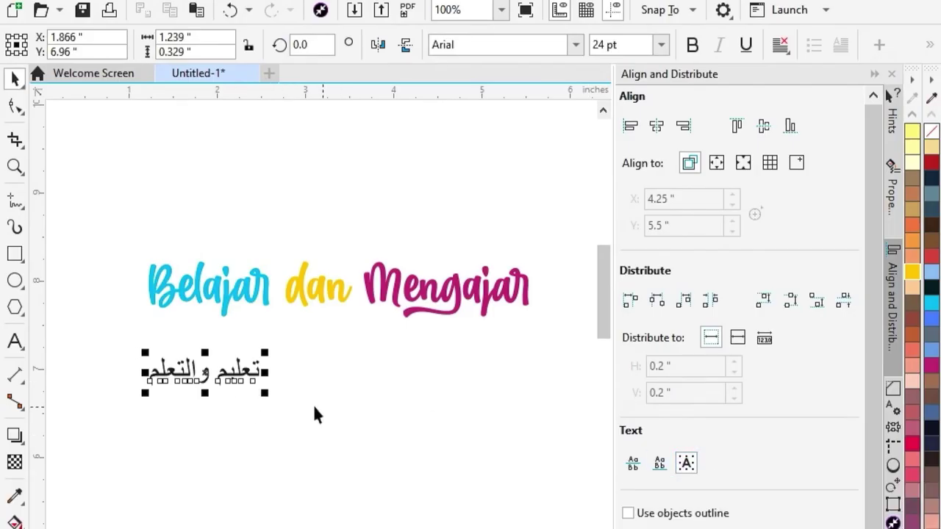
Enlarge the Arabic text to about 76.6 pt, set its font to Mothanna and centre it roughly under the lettering
drag(263, 395, 390, 387)
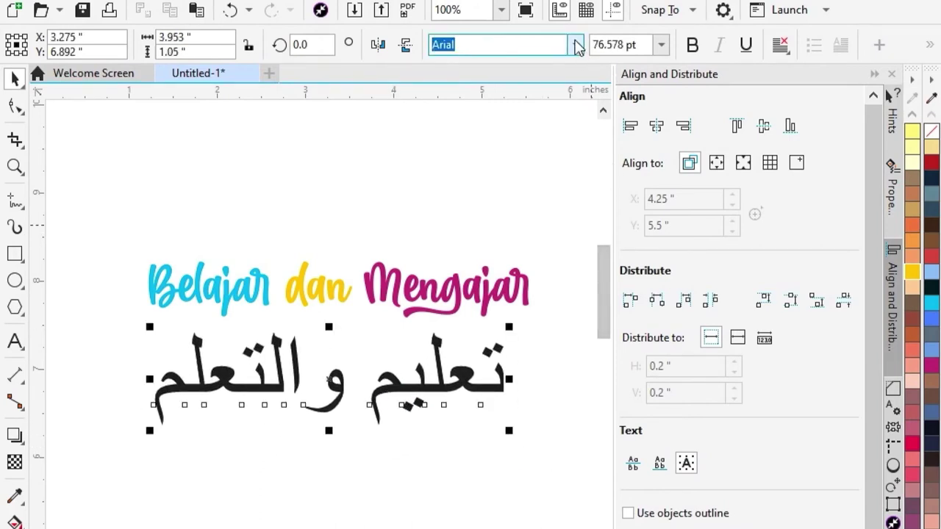
click(578, 45)
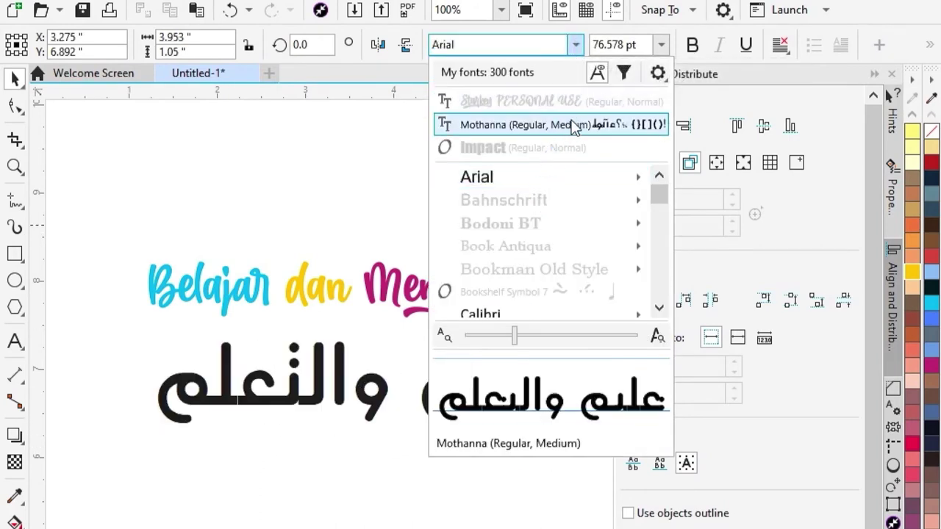
click(571, 122)
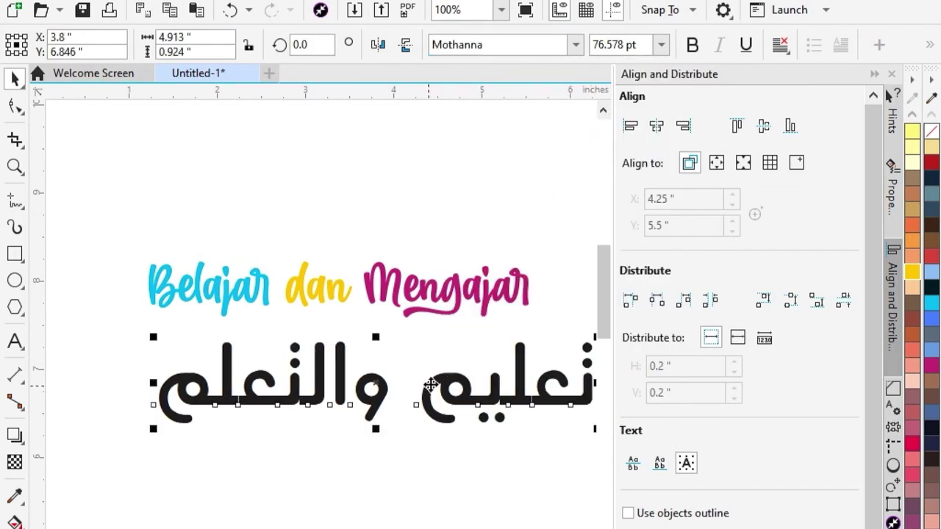
drag(430, 384, 382, 376)
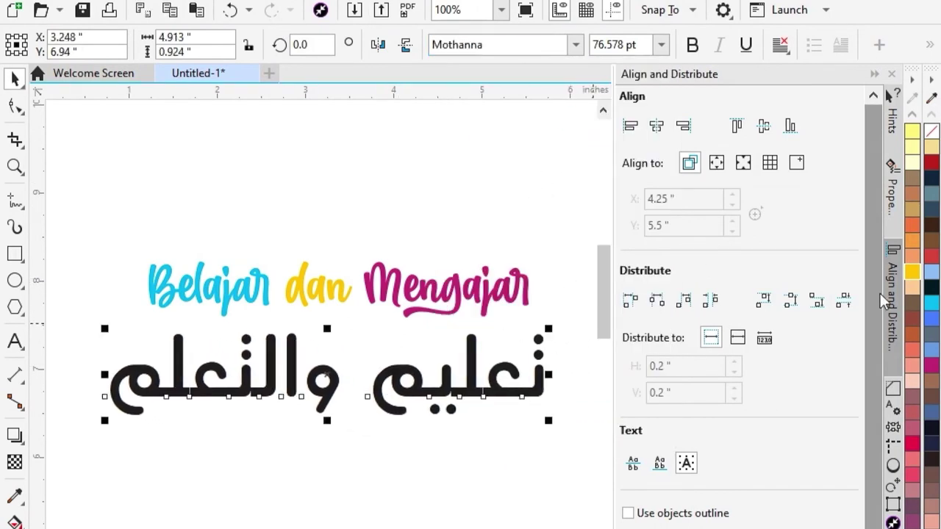
Colour the Arabic text red
click(932, 257)
scroll(487, 343, up, 1)
click(491, 347)
scroll(491, 347, down, 1)
Select all three words of "Belajar dan Mengajar" and fill them with dark navy
drag(579, 220, 564, 241)
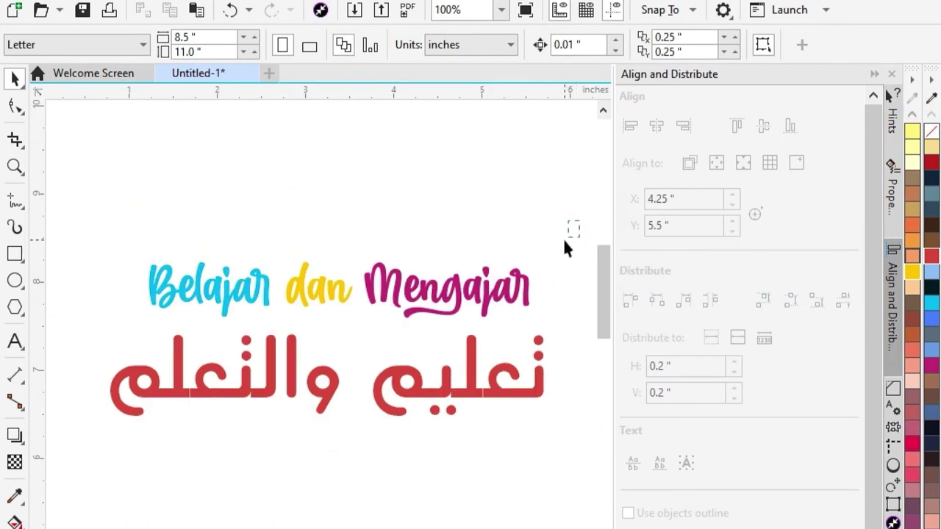
drag(114, 331, 114, 332)
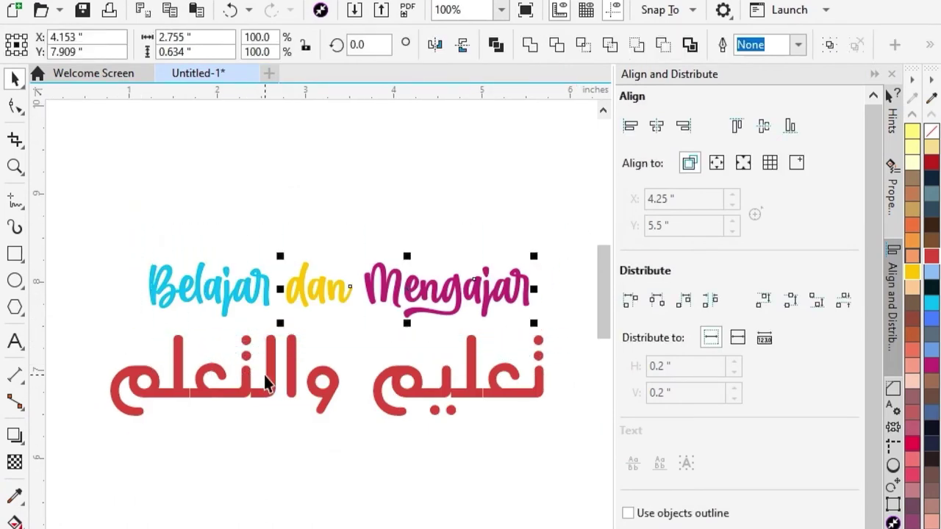
drag(156, 268, 603, 343)
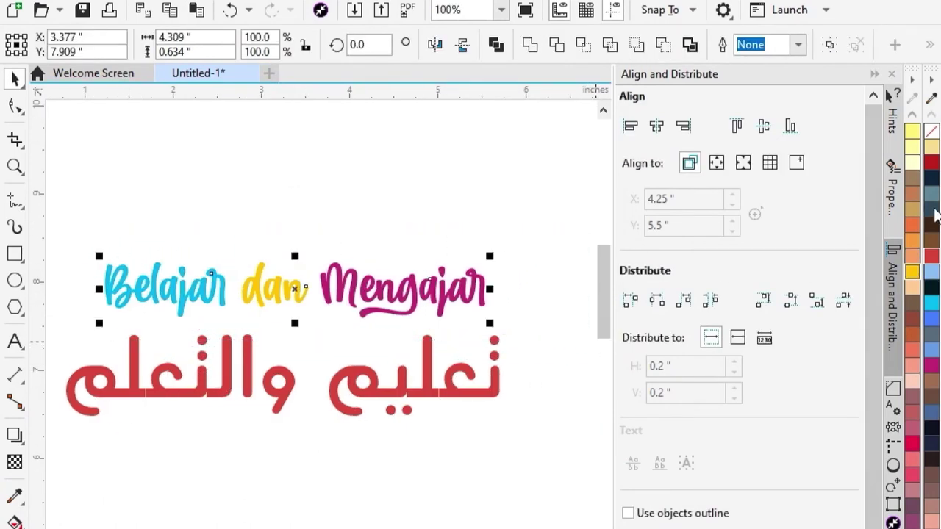
click(932, 180)
scroll(316, 279, down, 1)
scroll(270, 280, up, 1)
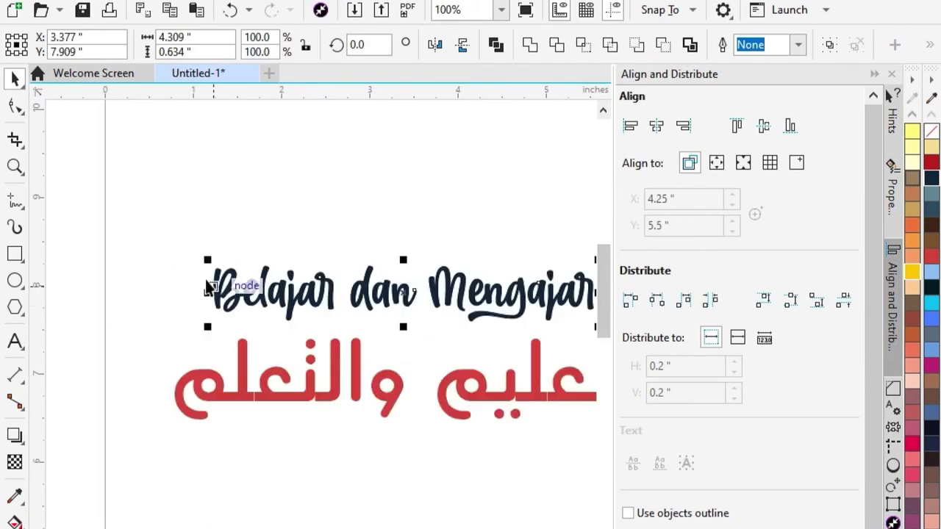
Enlarge the "Belajar dan Mengajar" lettering to about 4.7 inches wide so it nearly matches the Arabic line
drag(210, 263, 166, 237)
scroll(266, 244, down, 1)
scroll(352, 291, up, 1)
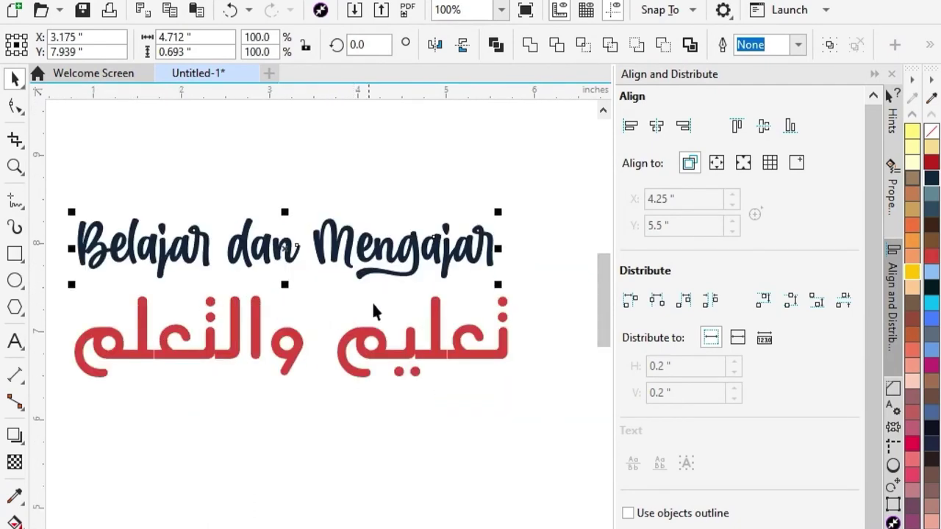
click(446, 299)
Remove the red fill from the Arabic text and show it with a hairline outline only
scroll(446, 299, down, 1)
scroll(441, 305, up, 2)
scroll(455, 368, down, 2)
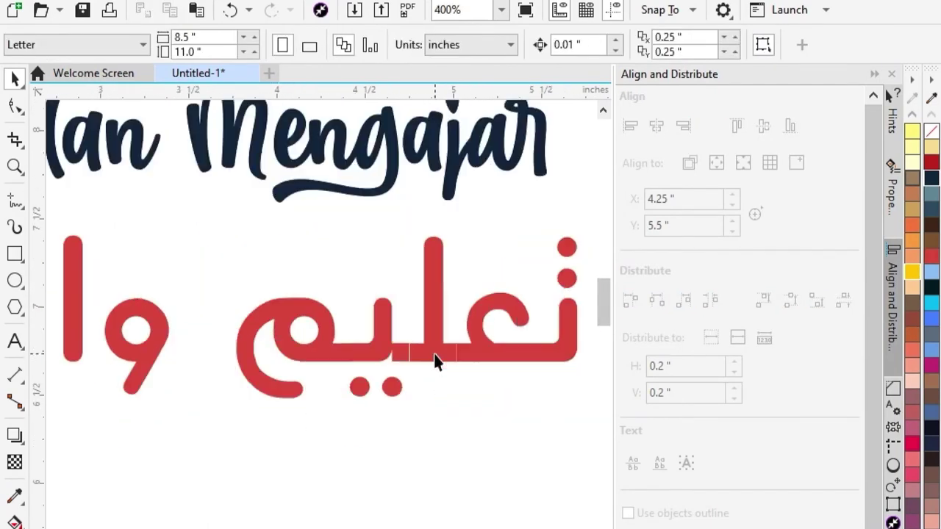
drag(544, 279, 44, 447)
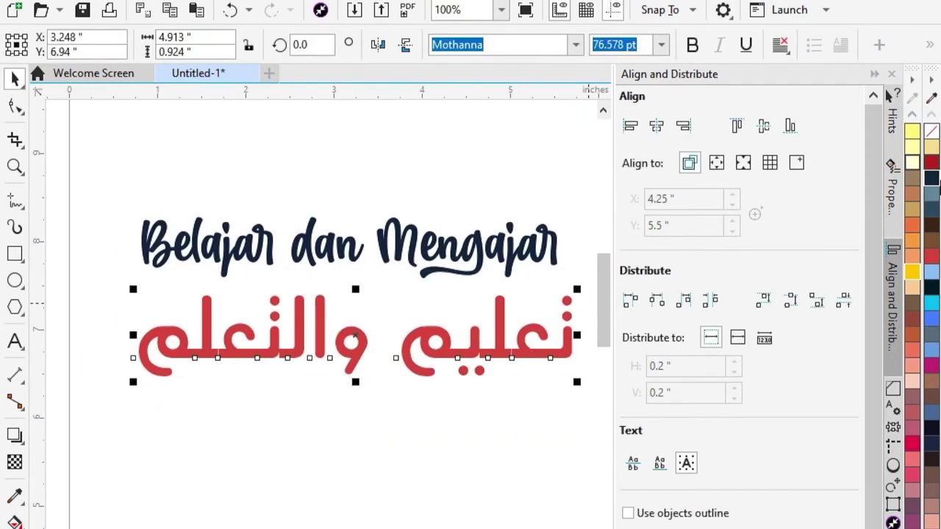
click(931, 131)
scroll(558, 345, up, 2)
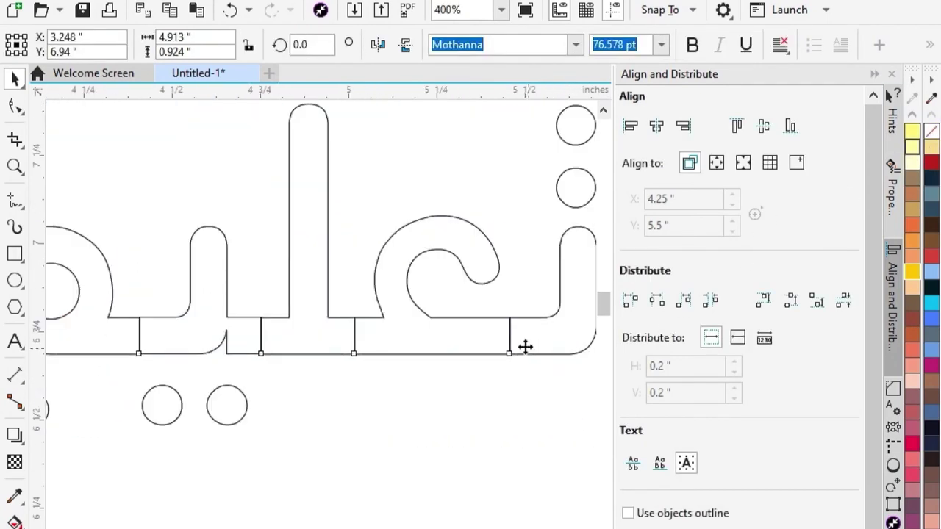
scroll(273, 341, down, 2)
scroll(281, 321, up, 1)
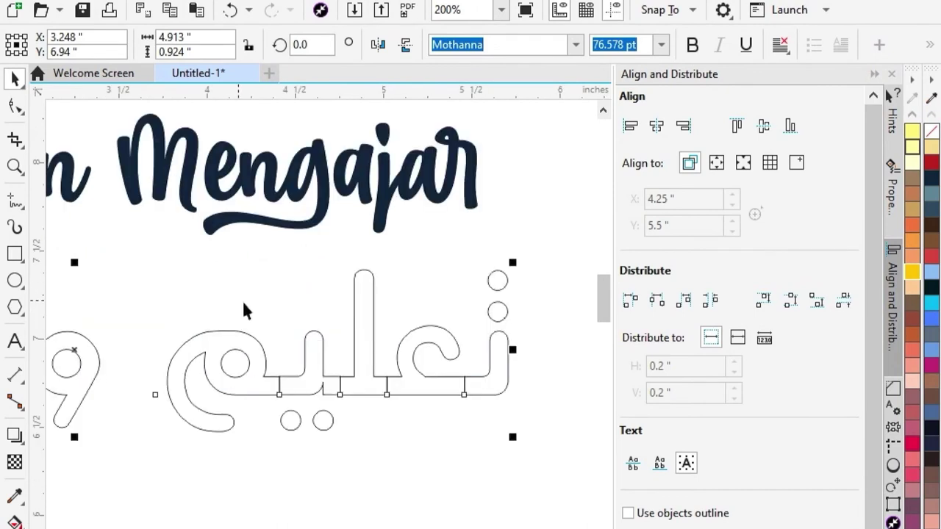
Convert the Arabic text to curves and break the curve apart
right_click(263, 377)
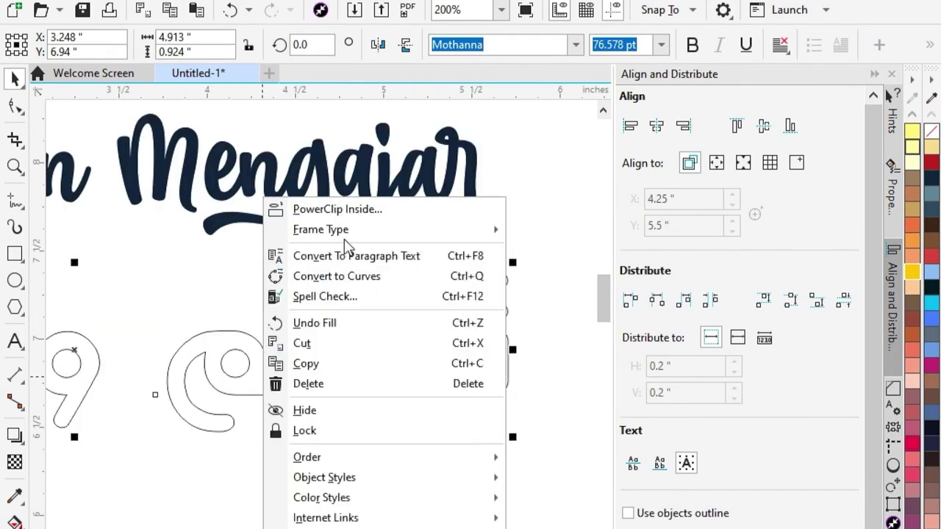
click(391, 277)
right_click(360, 325)
click(441, 194)
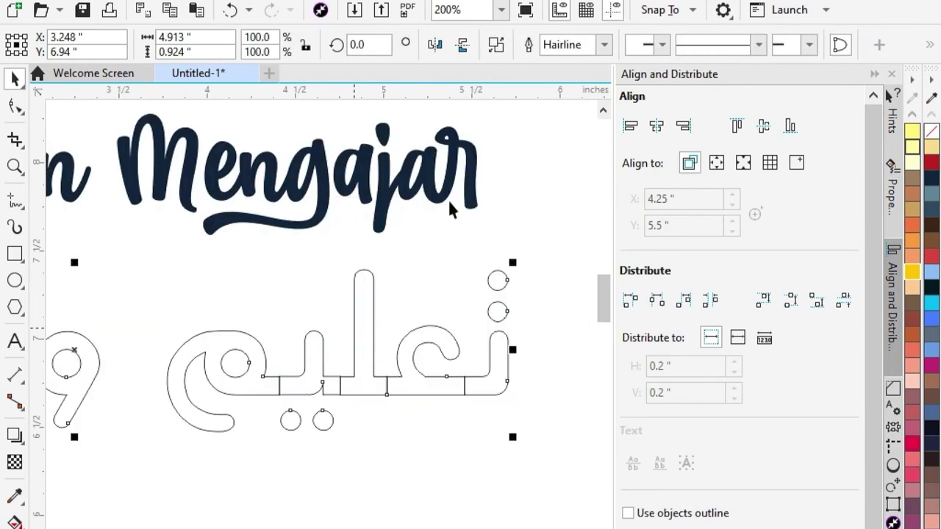
Weld the final meem and the ya of "تعليم" together, and weld the tall lam onto them
scroll(221, 338, up, 1)
click(245, 335)
shift+click(363, 438)
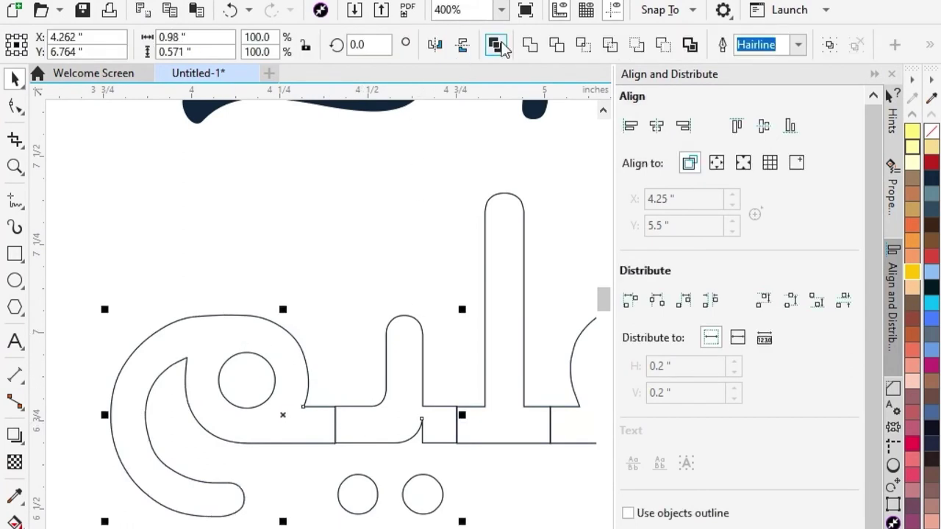
click(532, 47)
shift+click(517, 340)
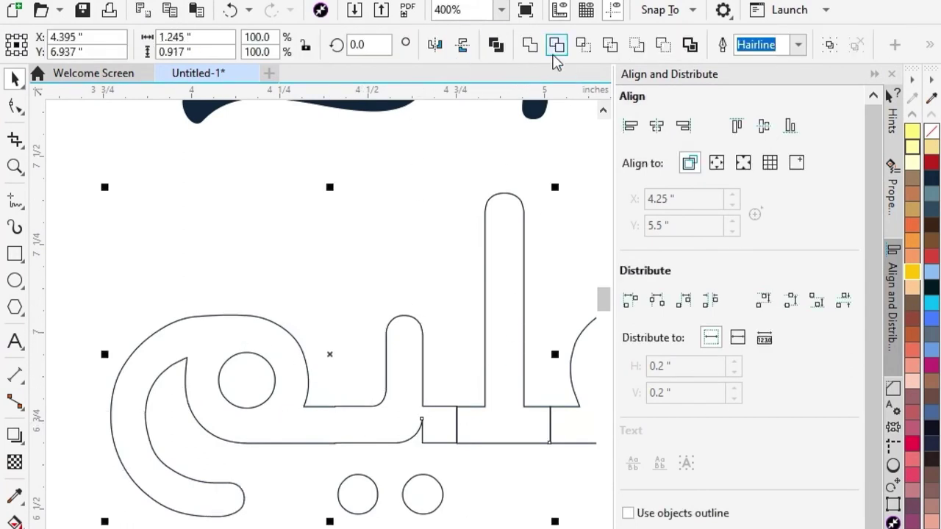
scroll(226, 244, down, 2)
scroll(269, 256, up, 2)
Weld the ain and the initial ta of "تعليم" onto the merged letters of the word
shift+click(481, 304)
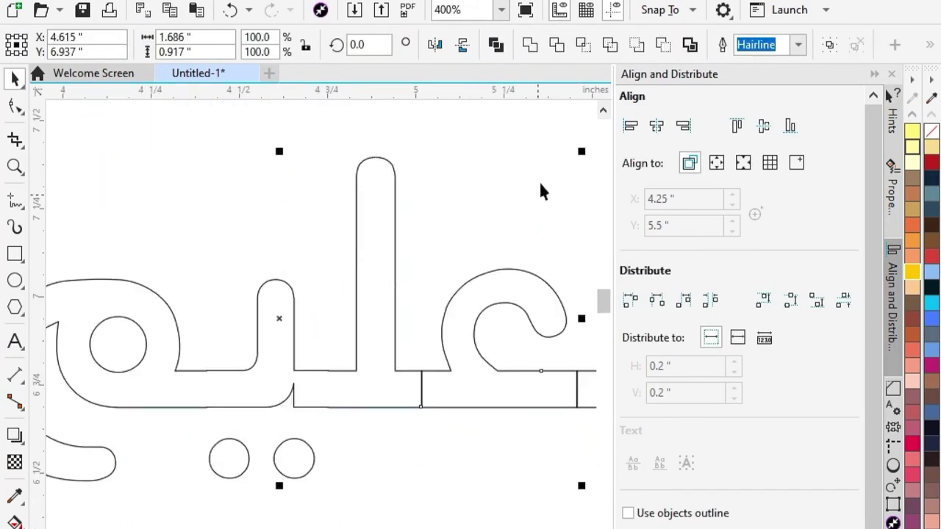
click(525, 50)
scroll(382, 212, down, 1)
scroll(502, 310, up, 1)
shift+click(517, 287)
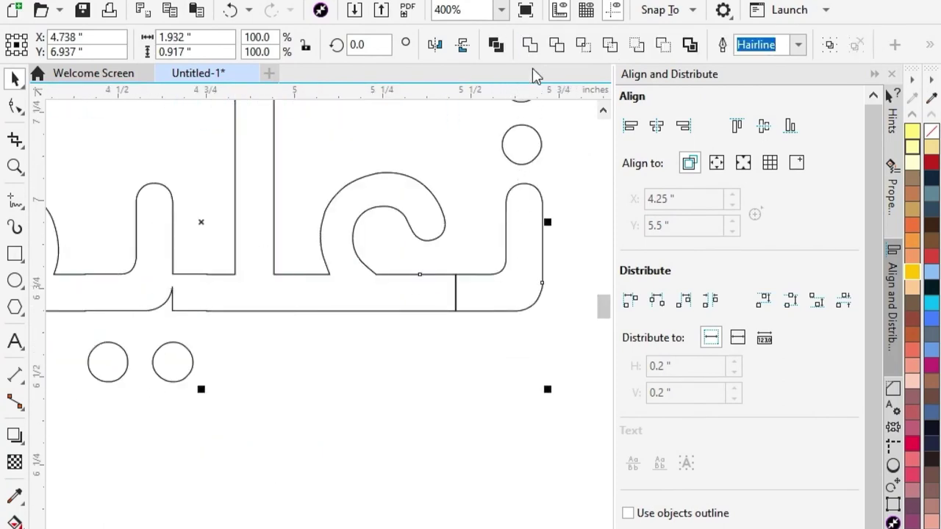
click(528, 48)
scroll(473, 280, down, 2)
scroll(288, 284, up, 2)
scroll(351, 278, down, 1)
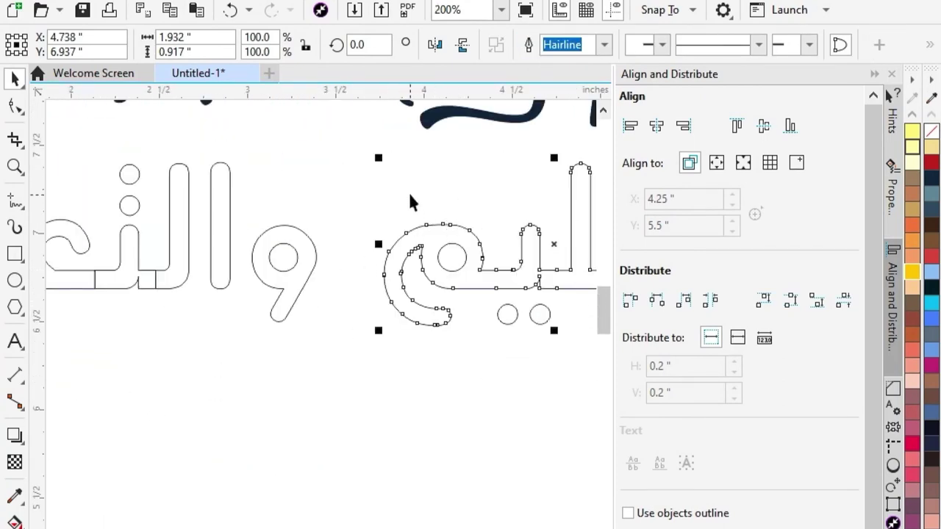
Combine the inner circle of the final meem of "تعليم" with the word's merged letter outline
click(412, 202)
scroll(416, 280, up, 2)
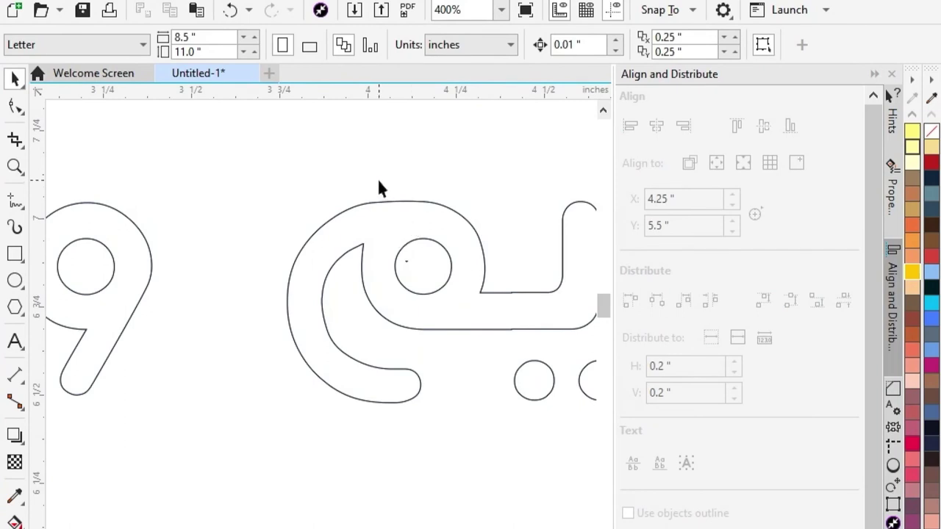
click(423, 238)
shift+click(347, 216)
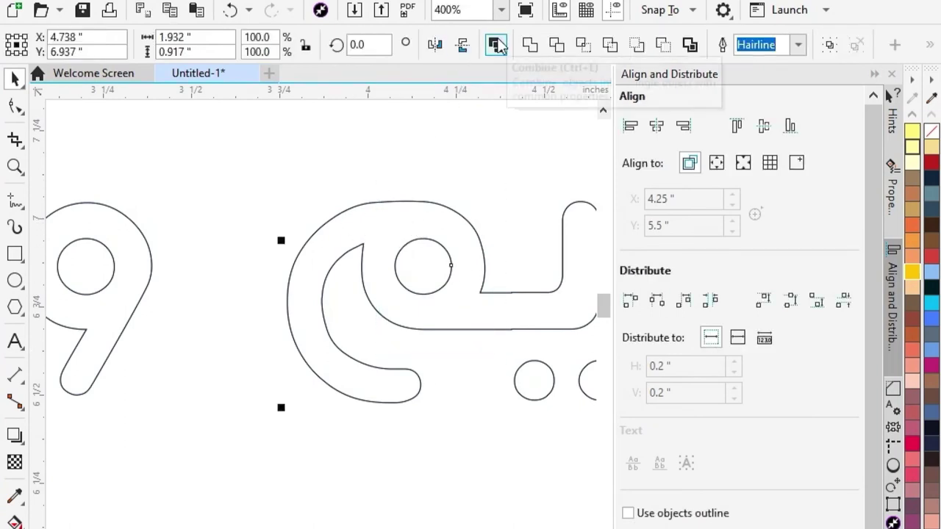
click(496, 45)
scroll(383, 219, down, 6)
scroll(470, 198, up, 2)
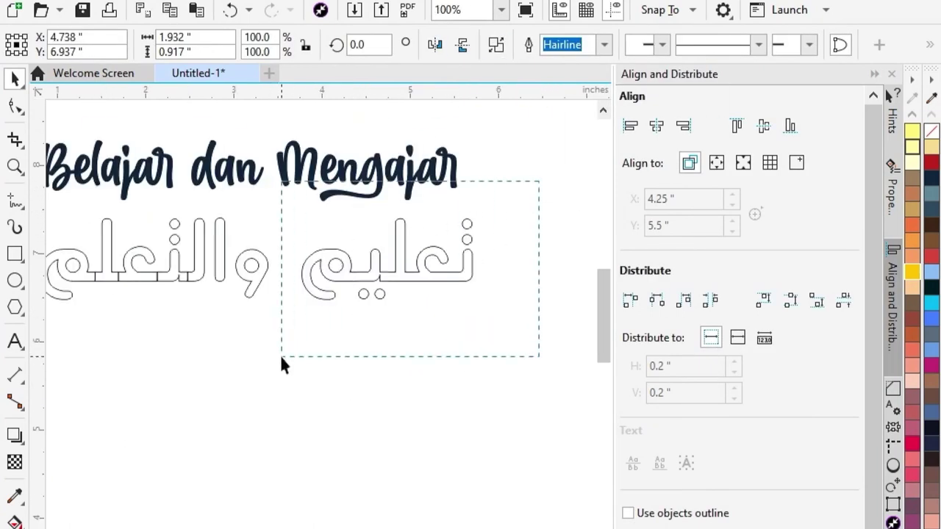
Weld all parts of "تعليم", including its dots, into one shape
drag(280, 355, 282, 357)
click(529, 43)
scroll(318, 224, down, 2)
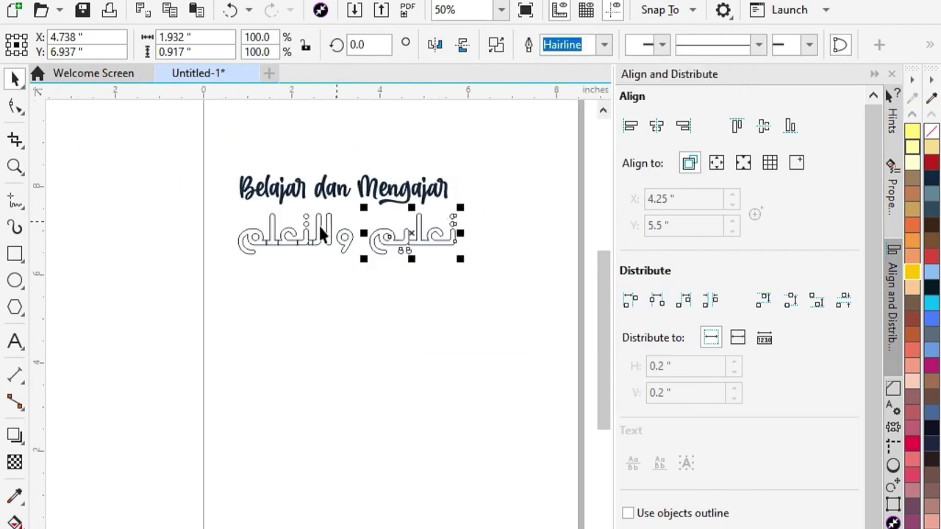
Weld the connected letters of "والتعلم", from the first lam through ta, ain and lam to the final meem, together
scroll(248, 248, up, 2)
scroll(353, 195, up, 2)
click(379, 268)
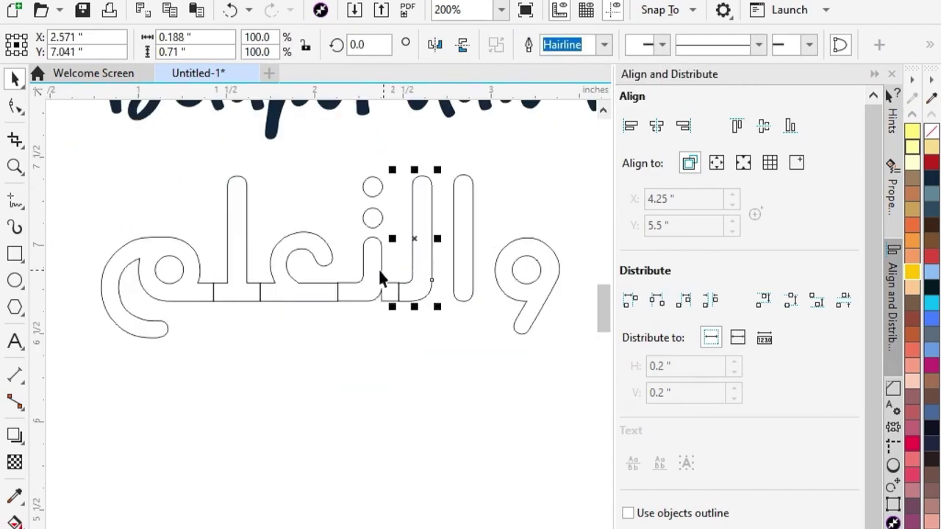
shift+click(363, 269)
shift+click(297, 294)
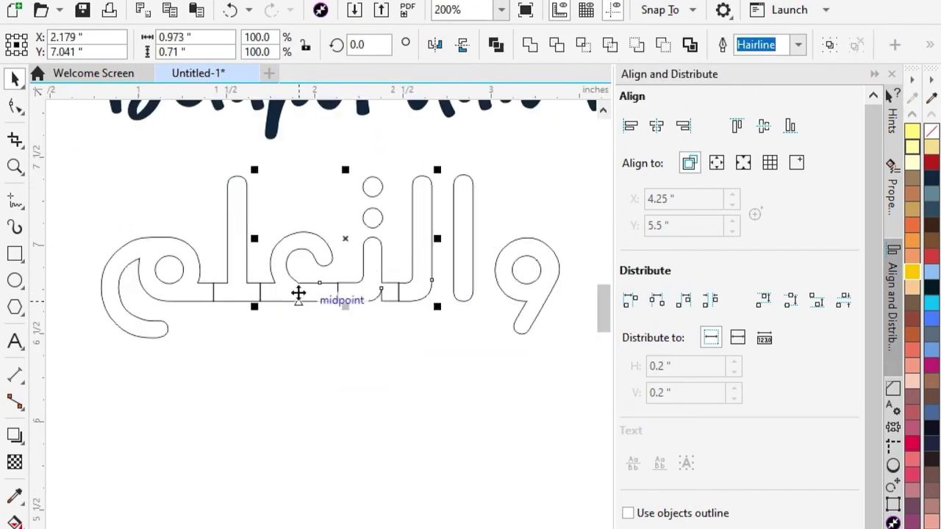
shift+click(196, 294)
click(528, 47)
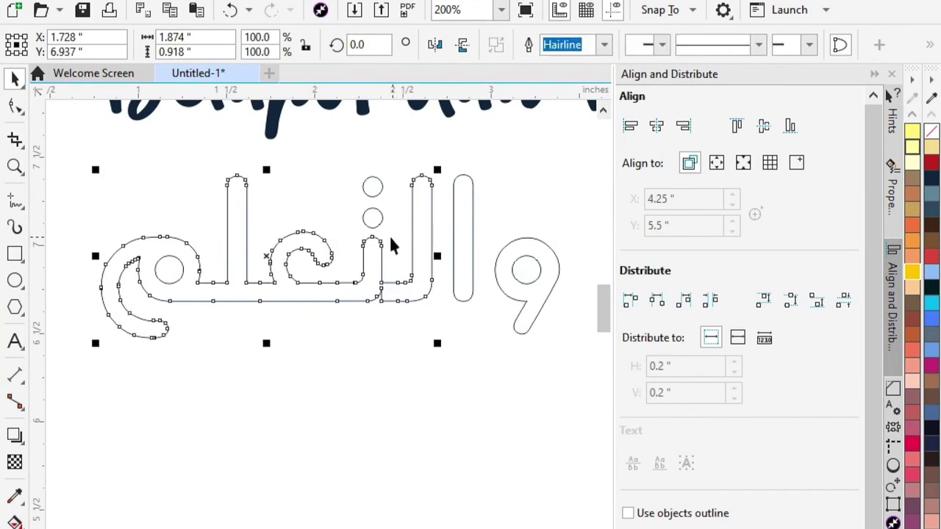
Combine the inner circle of the final meem of "والتعلم" with the word's merged letter outline
drag(131, 206, 204, 301)
shift+click(247, 218)
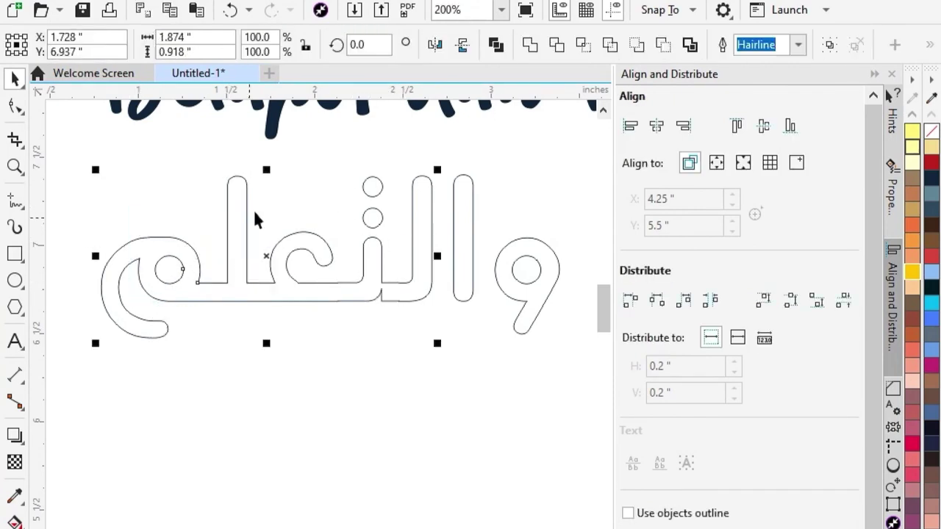
click(496, 45)
Try to weld all parts of "والتعلم", including the waw and the dots, into one shape
drag(492, 131, 491, 252)
drag(106, 434, 106, 434)
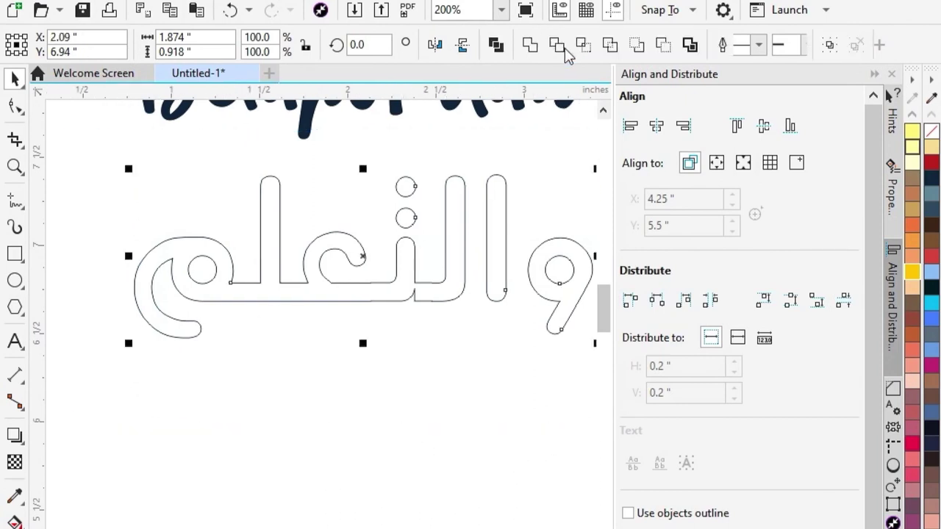
click(531, 46)
scroll(370, 237, down, 2)
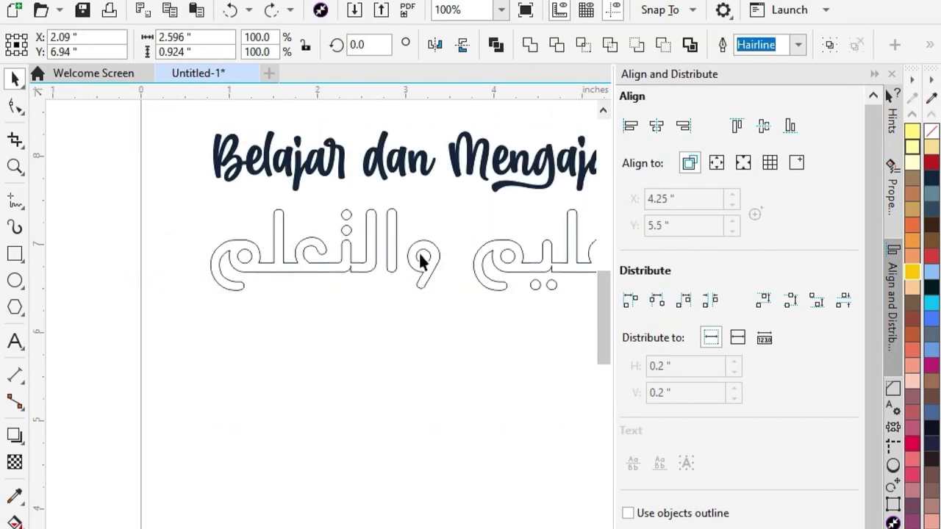
Combine the inner circle of the waw of "والتعلم" with the letter's outer outline
click(409, 248)
scroll(407, 244, up, 2)
drag(474, 300, 475, 301)
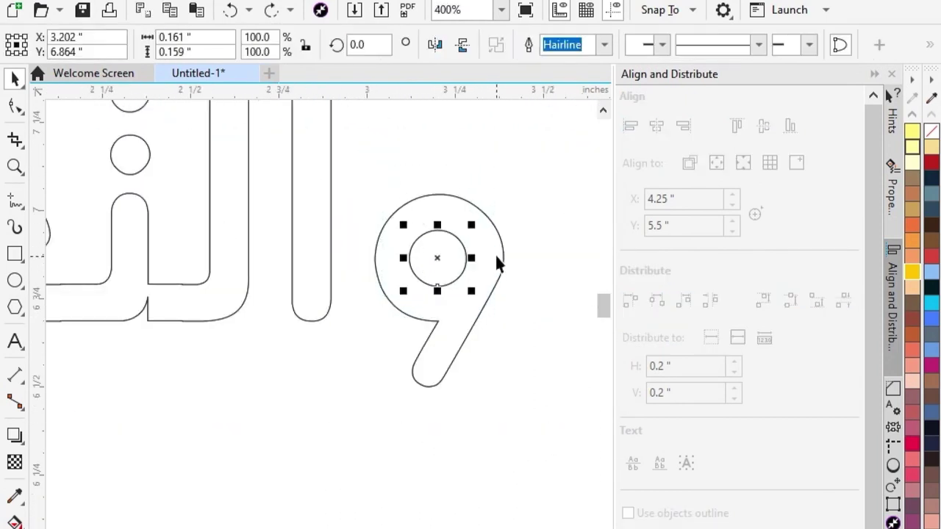
shift+click(497, 255)
click(496, 46)
scroll(370, 274, down, 2)
scroll(236, 261, down, 1)
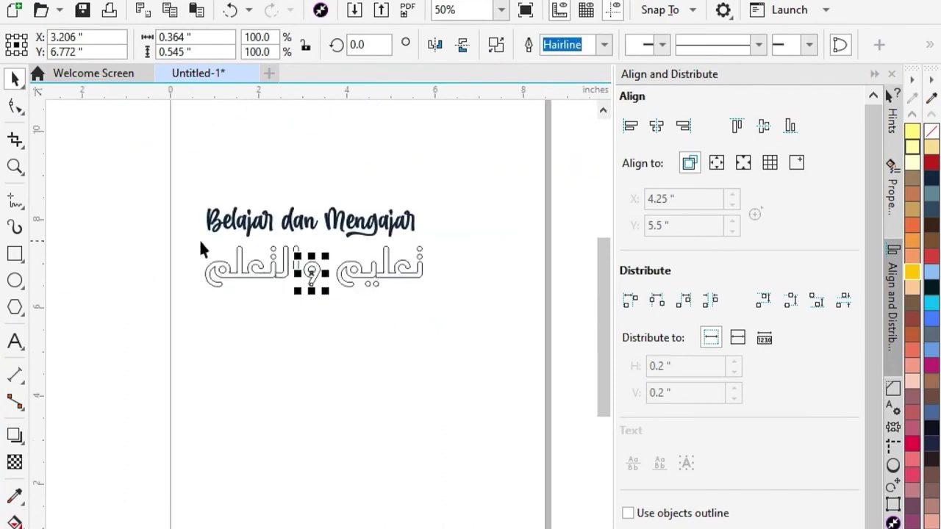
Weld the whole Arabic lettering into one shape and give it a red fill without an outline
drag(411, 315, 412, 315)
click(532, 45)
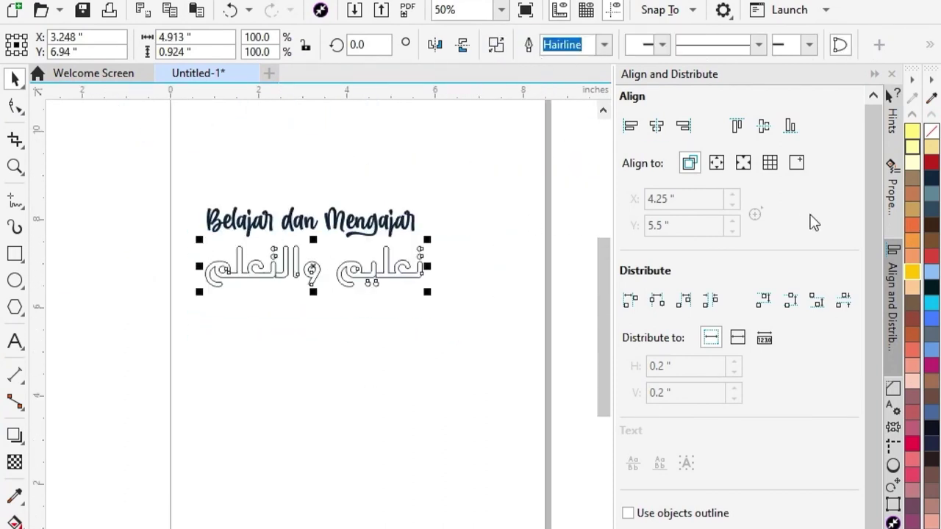
click(932, 255)
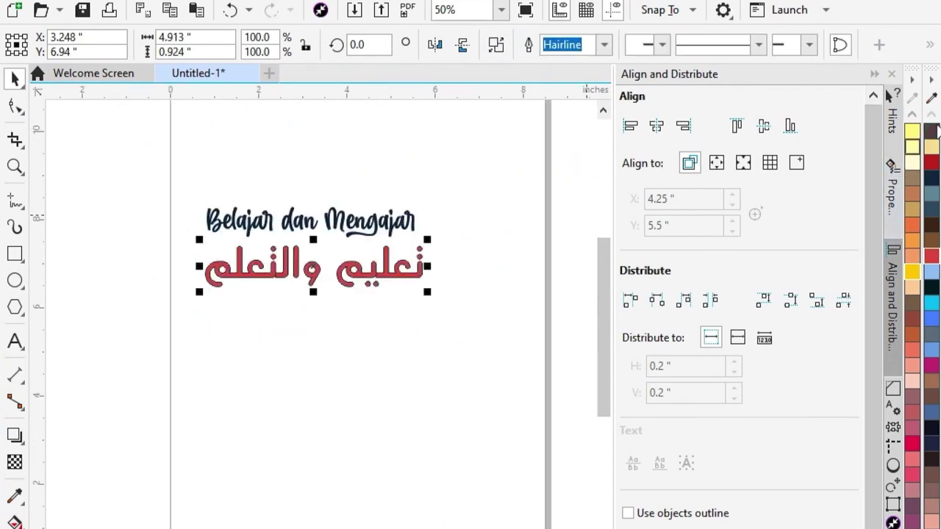
right_click(933, 130)
click(463, 203)
Weld the three words of "Belajar dan Mengajar" into one shape
scroll(328, 234, up, 1)
click(379, 215)
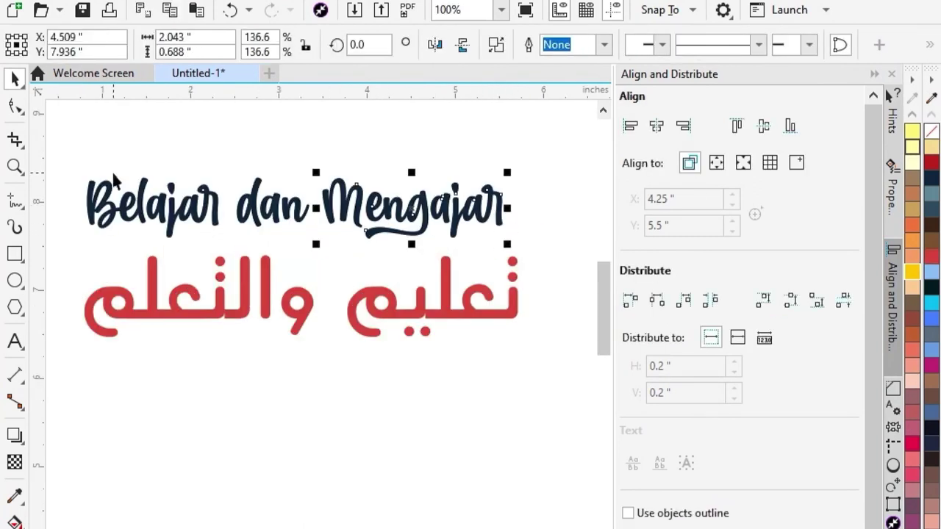
drag(189, 247, 588, 253)
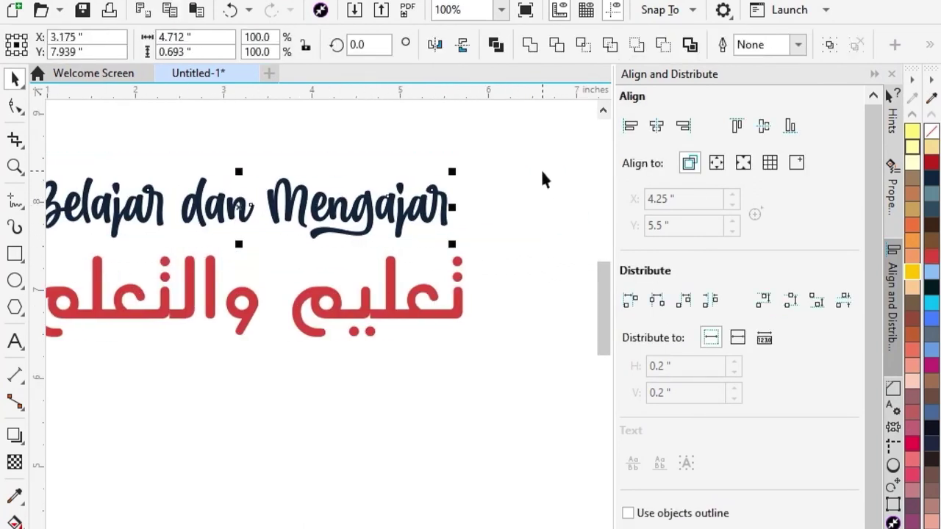
click(529, 45)
scroll(497, 200, down, 1)
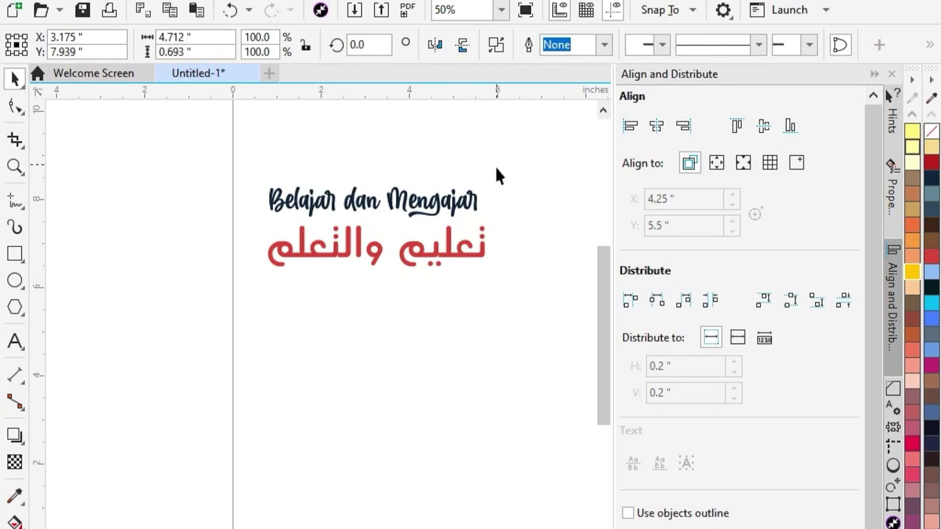
Examine the merged "Belajar dan Mengajar" lettering and the red Arabic text for clean letter joins
click(495, 165)
scroll(351, 203, up, 1)
click(367, 204)
scroll(347, 216, down, 1)
scroll(461, 194, up, 1)
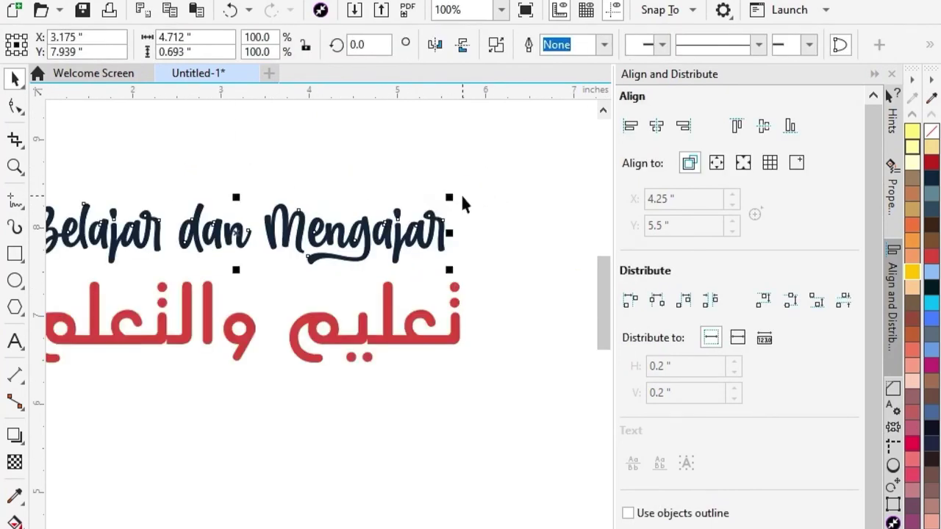
drag(463, 197, 473, 189)
scroll(472, 189, down, 1)
click(350, 215)
scroll(349, 215, up, 1)
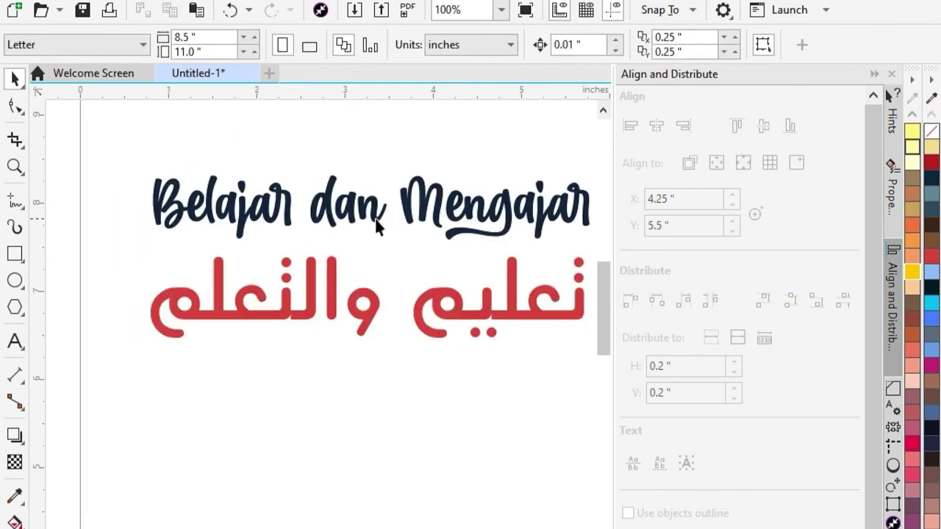